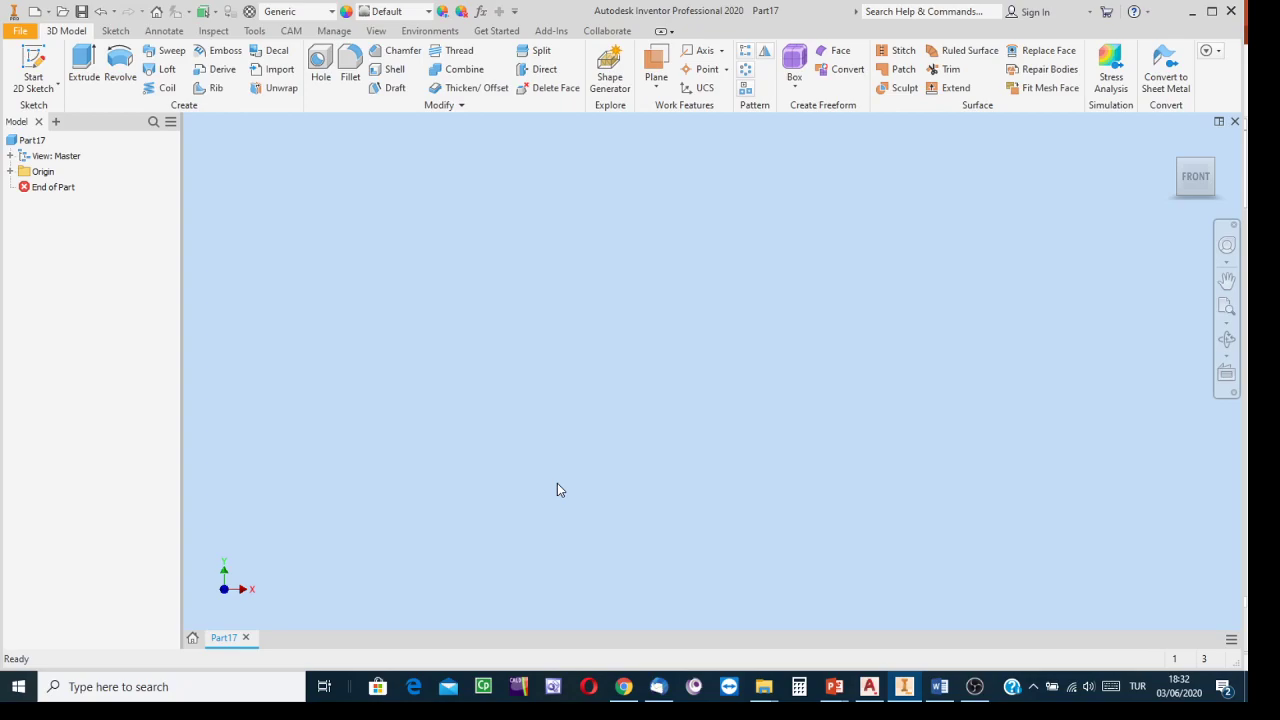
# Sketch a 30 mm diameter circle centred on the origin of the XZ plane and finish the sketch
pyautogui.click(33, 62)
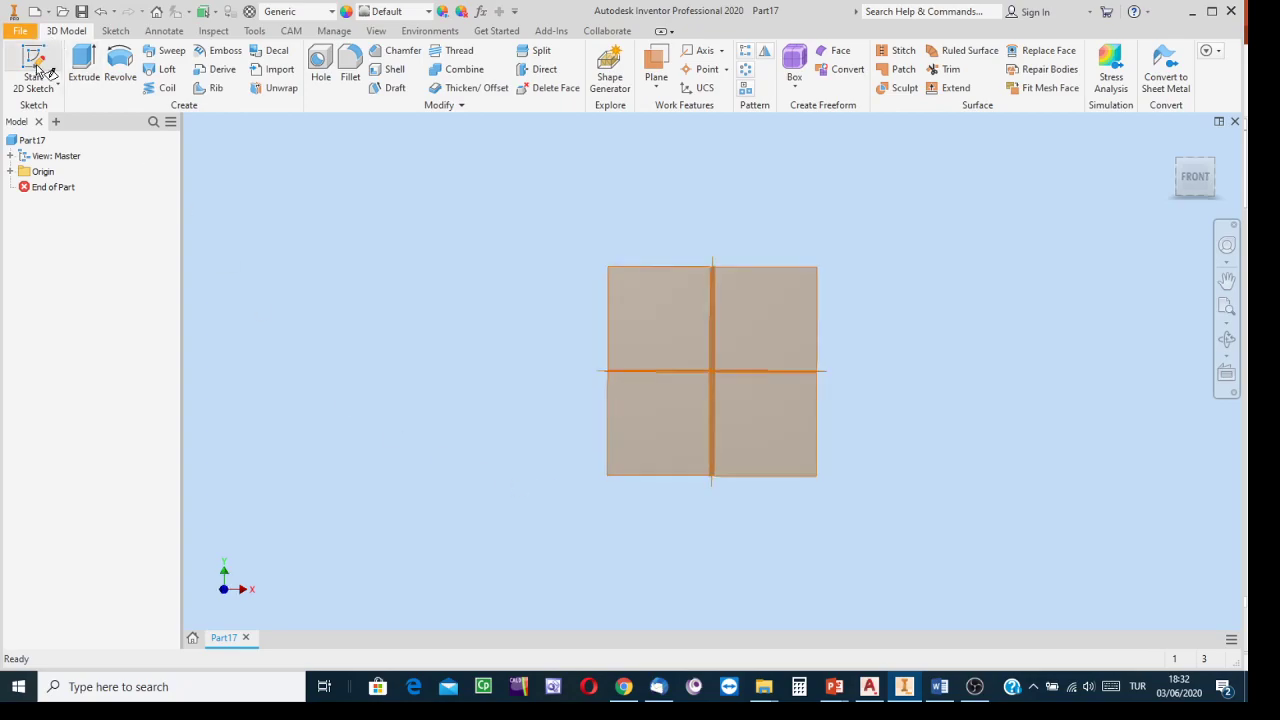
pyautogui.click(891, 368)
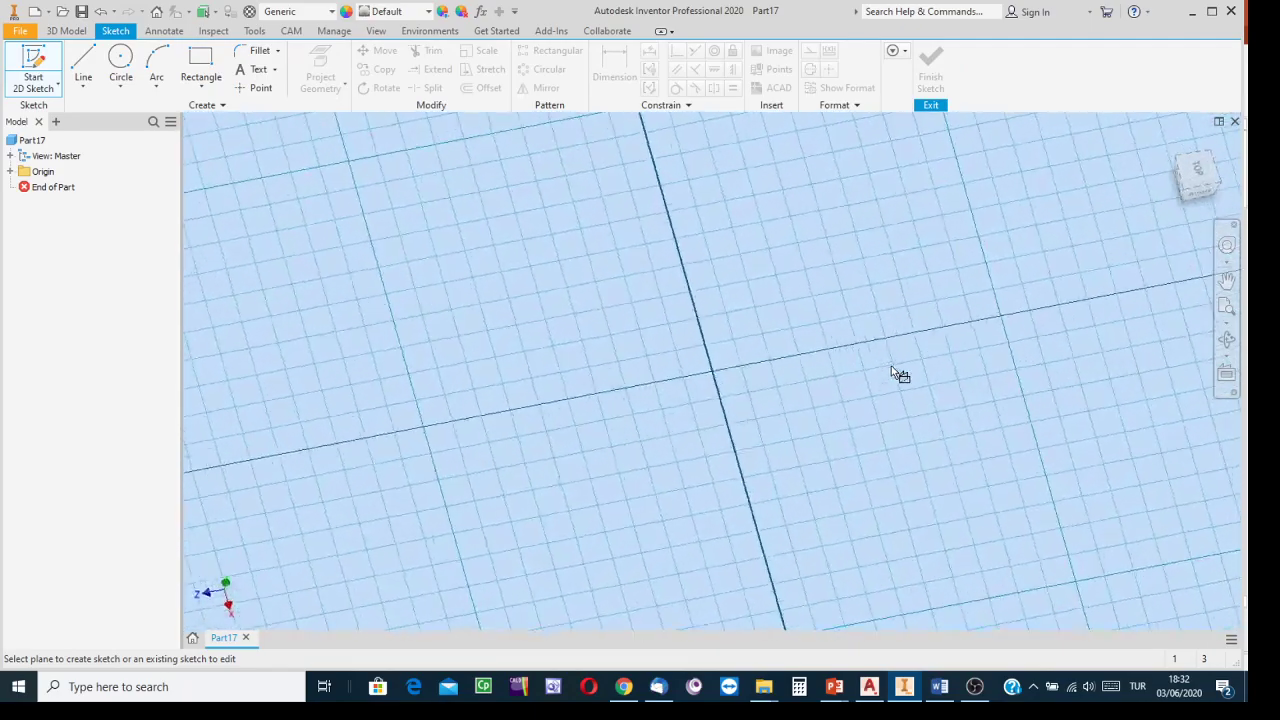
pyautogui.click(120, 60)
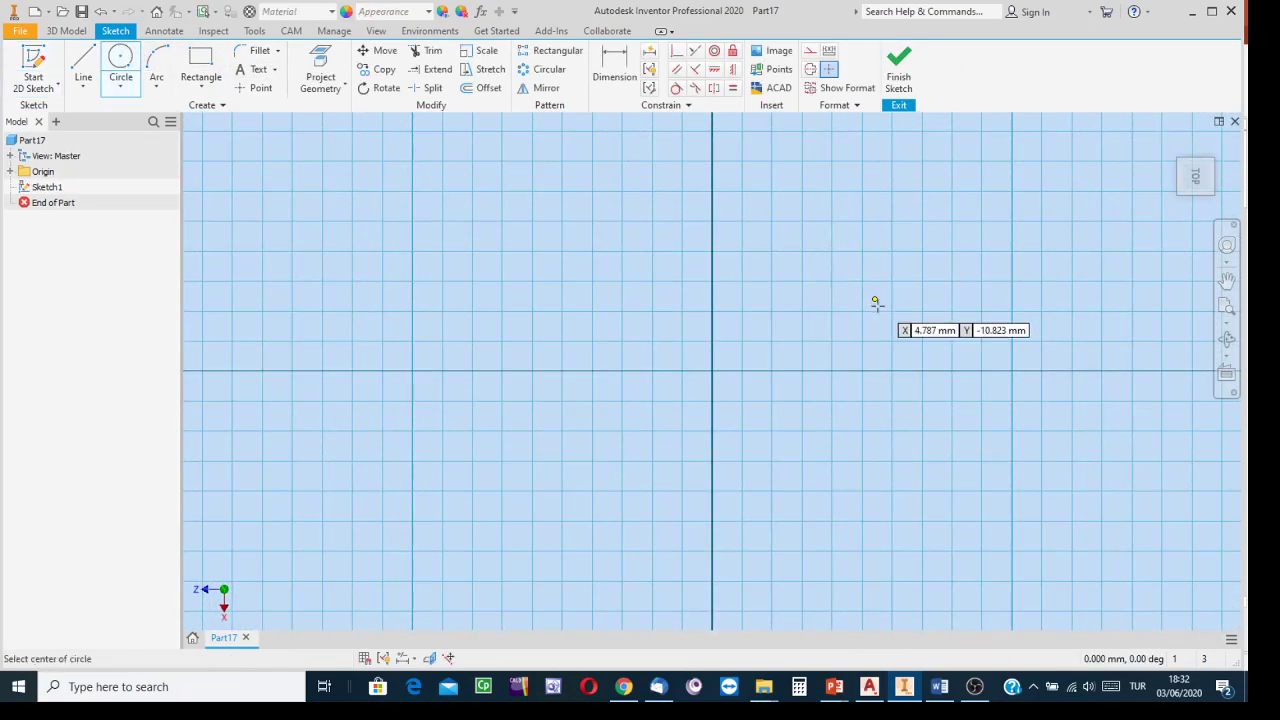
pyautogui.click(712, 372)
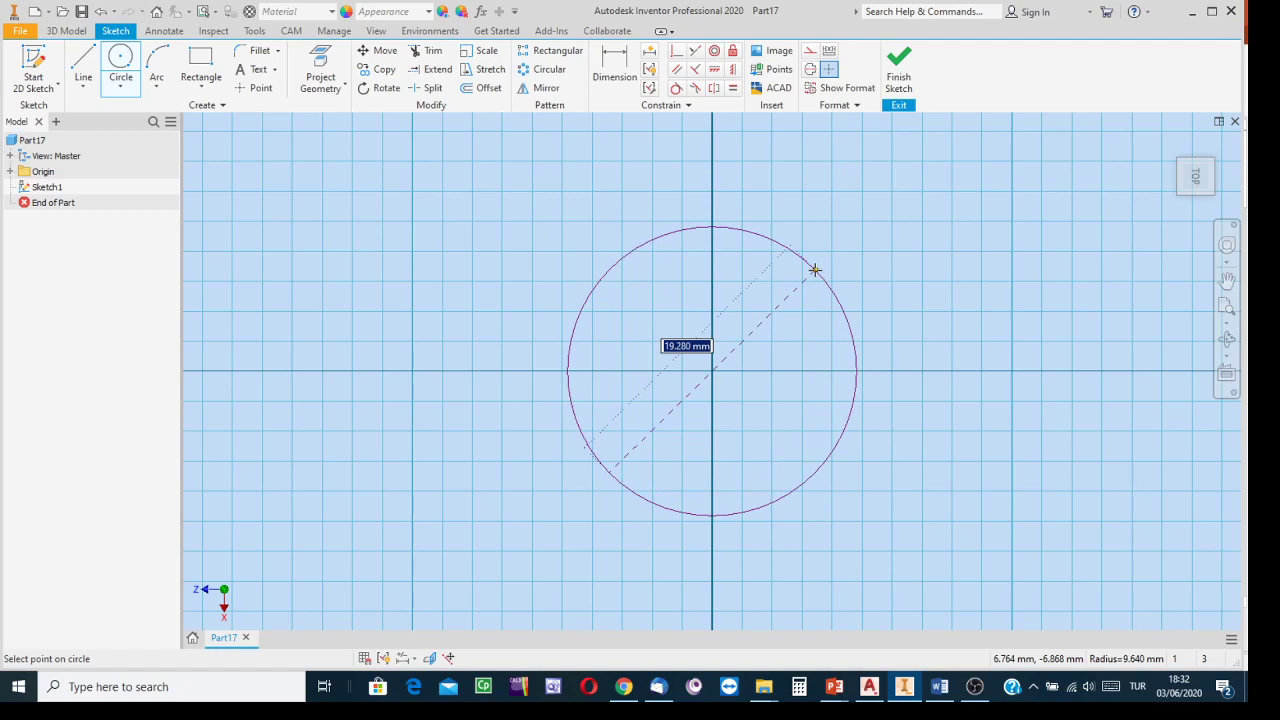
pyautogui.write('200')
pyautogui.press('BackSpace')
pyautogui.press('BackSpace')
pyautogui.write('30')
pyautogui.press('Return')
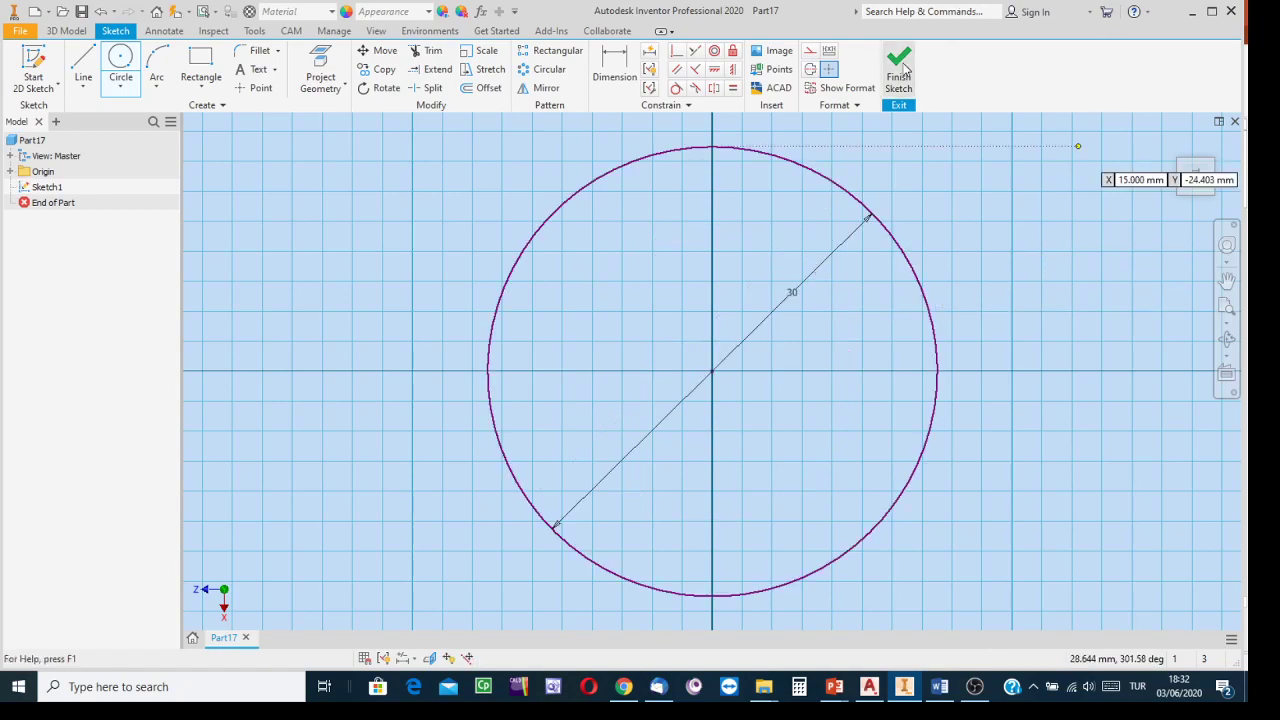
pyautogui.click(900, 68)
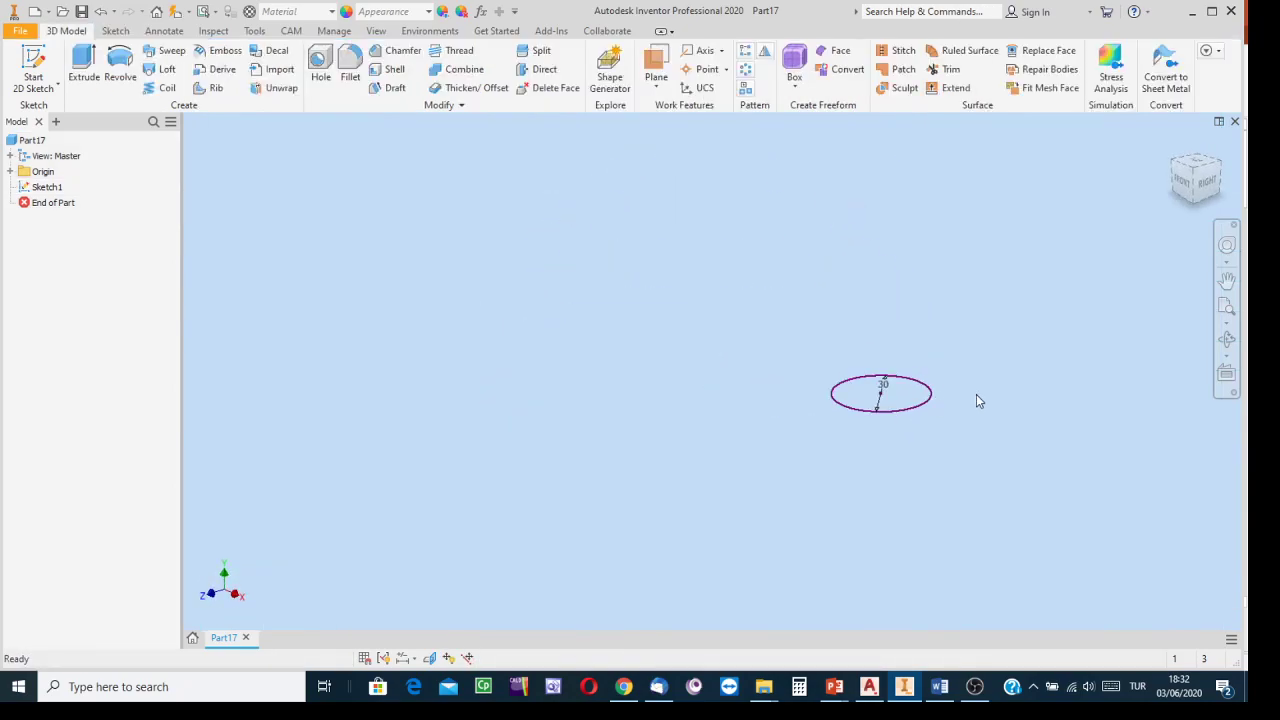
# Extrude the circle 2000 mm upward to form a long solid cylinder
pyautogui.moveTo(979, 401); pyautogui.dragTo(725, 514, button='middle')
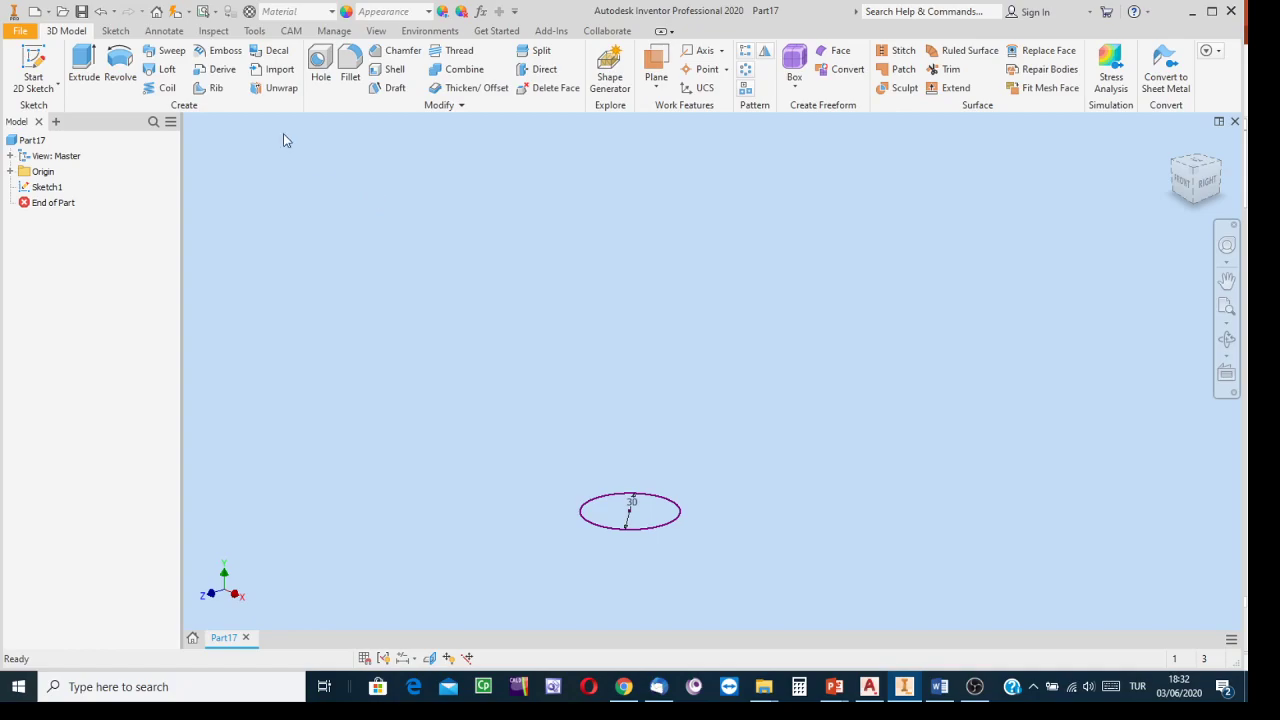
pyautogui.click(78, 63)
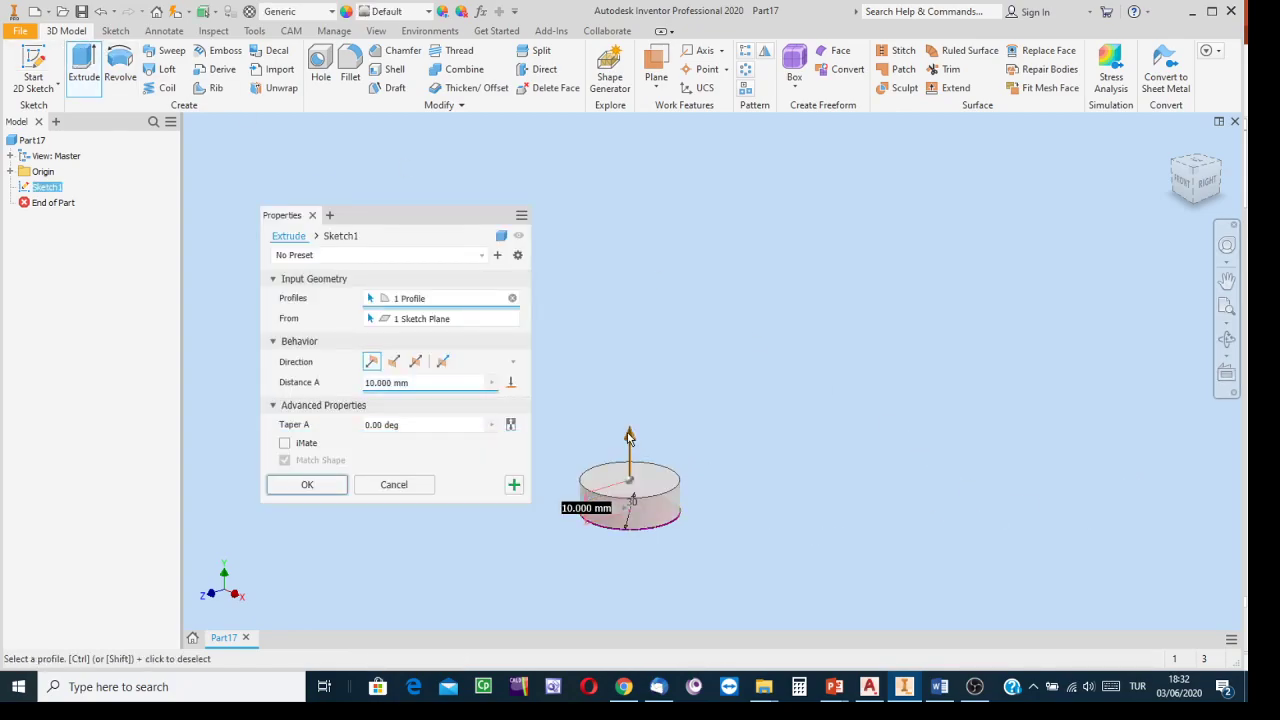
pyautogui.moveTo(631, 436); pyautogui.dragTo(700, 86)
pyautogui.scroll(-2, 818, 449)
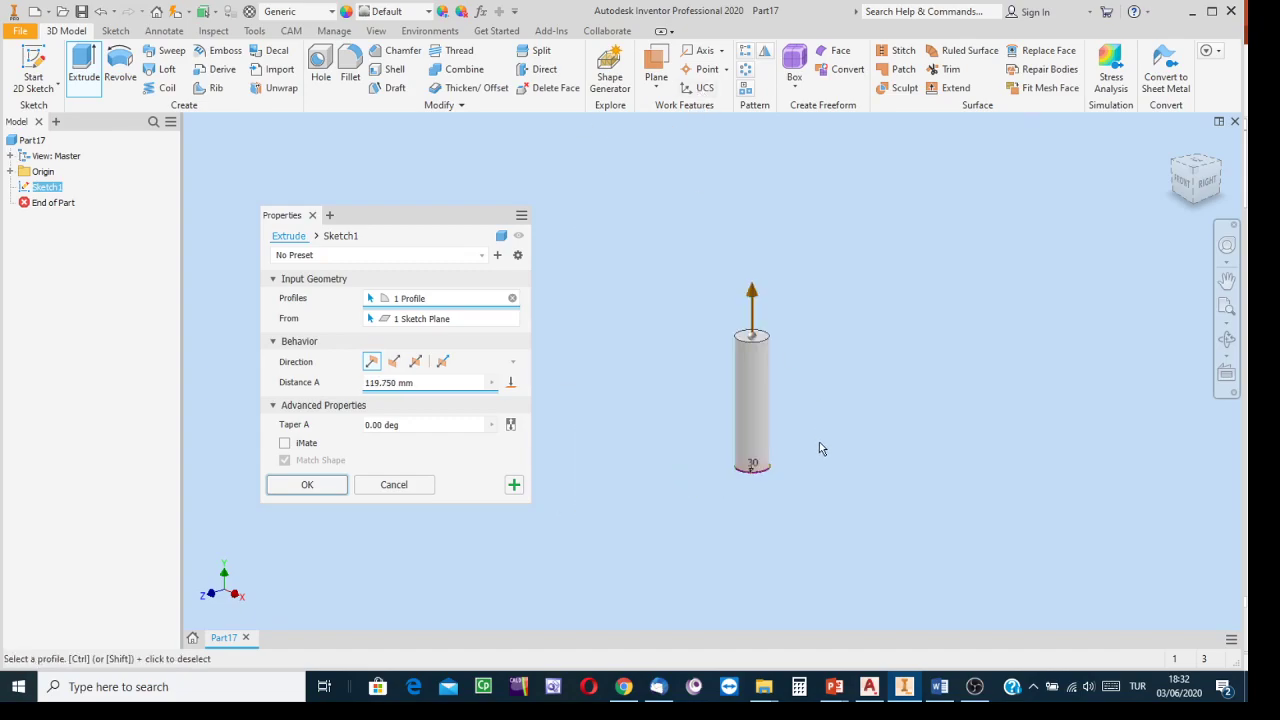
pyautogui.scroll(-2, 734, 533)
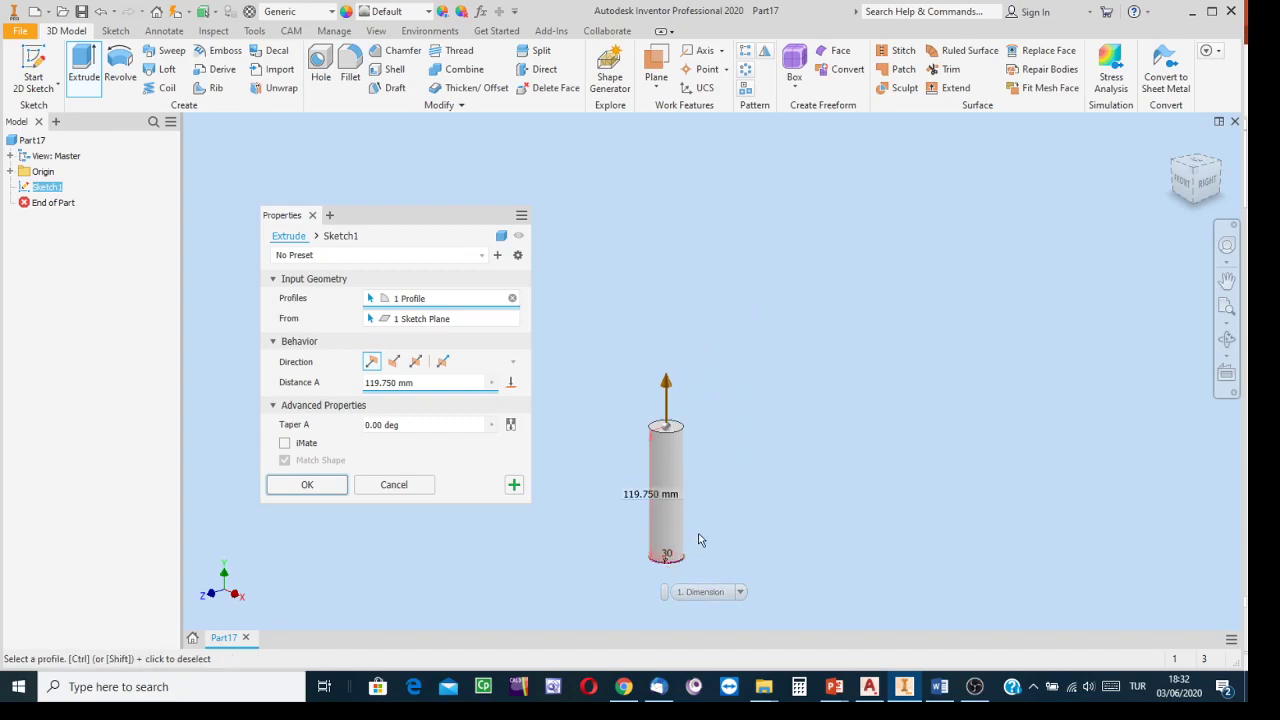
pyautogui.moveTo(667, 383); pyautogui.dragTo(714, 142)
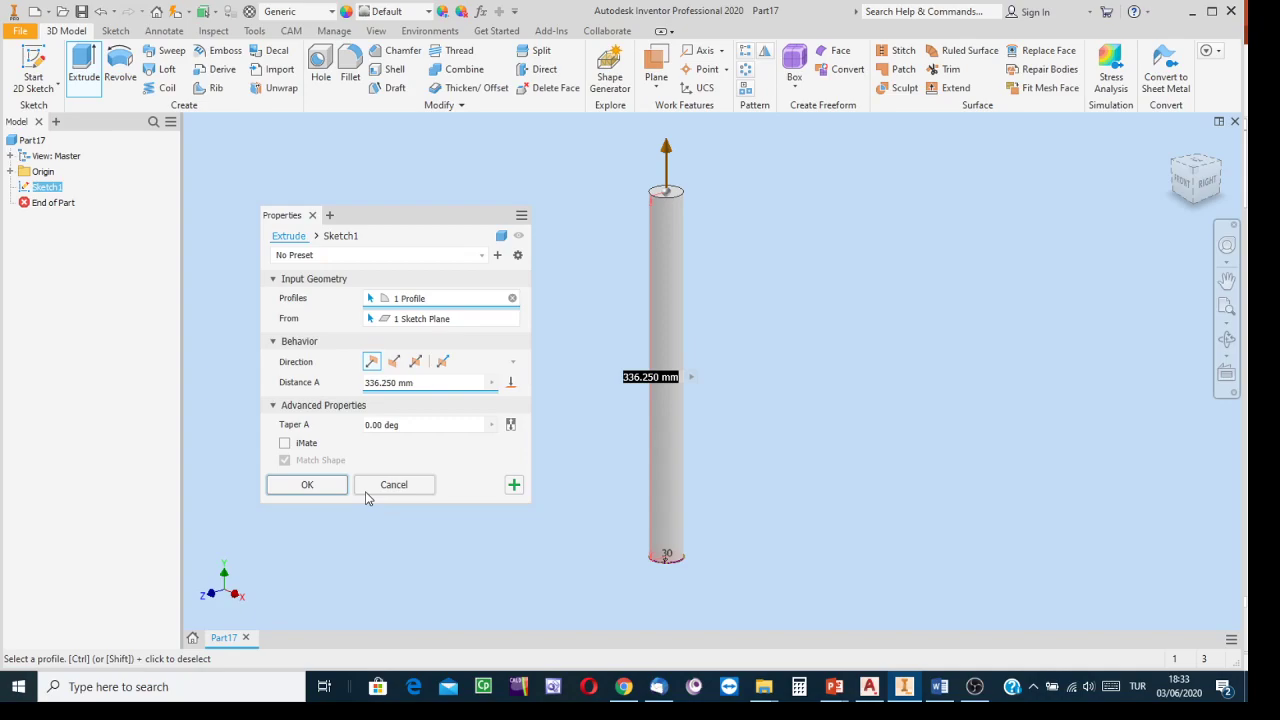
pyautogui.moveTo(440, 384); pyautogui.dragTo(276, 385)
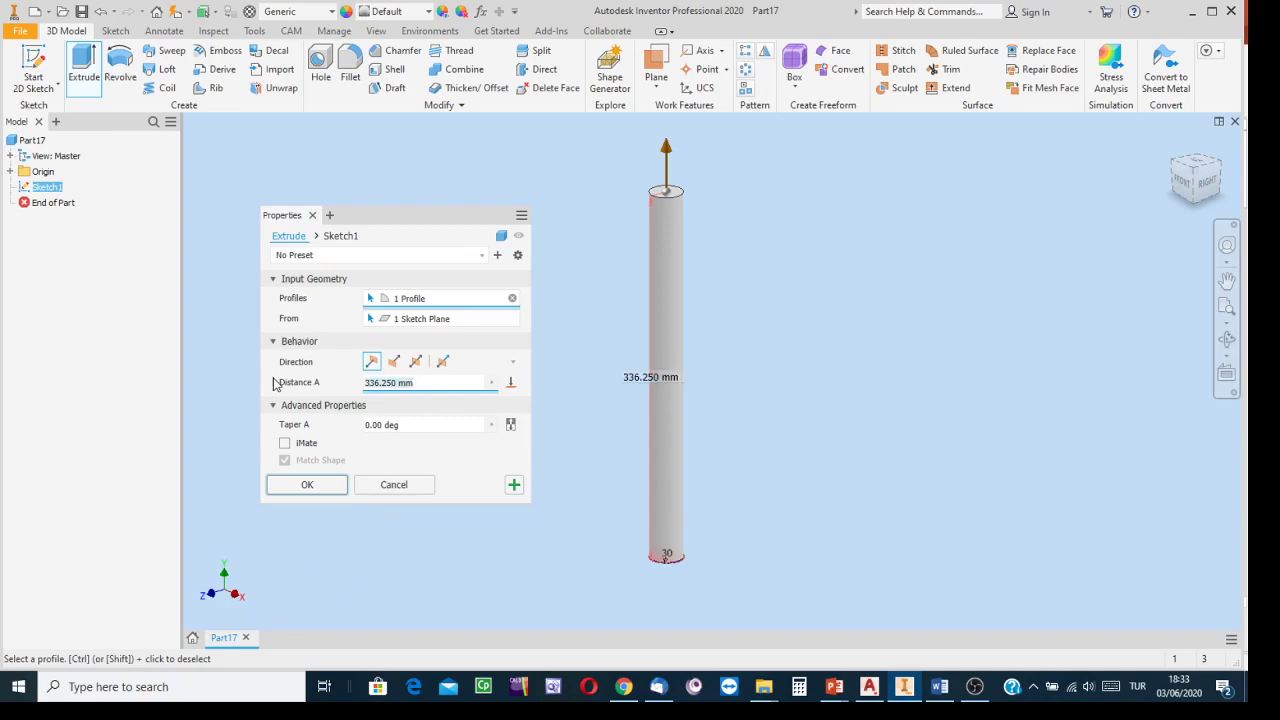
pyautogui.write('2000')
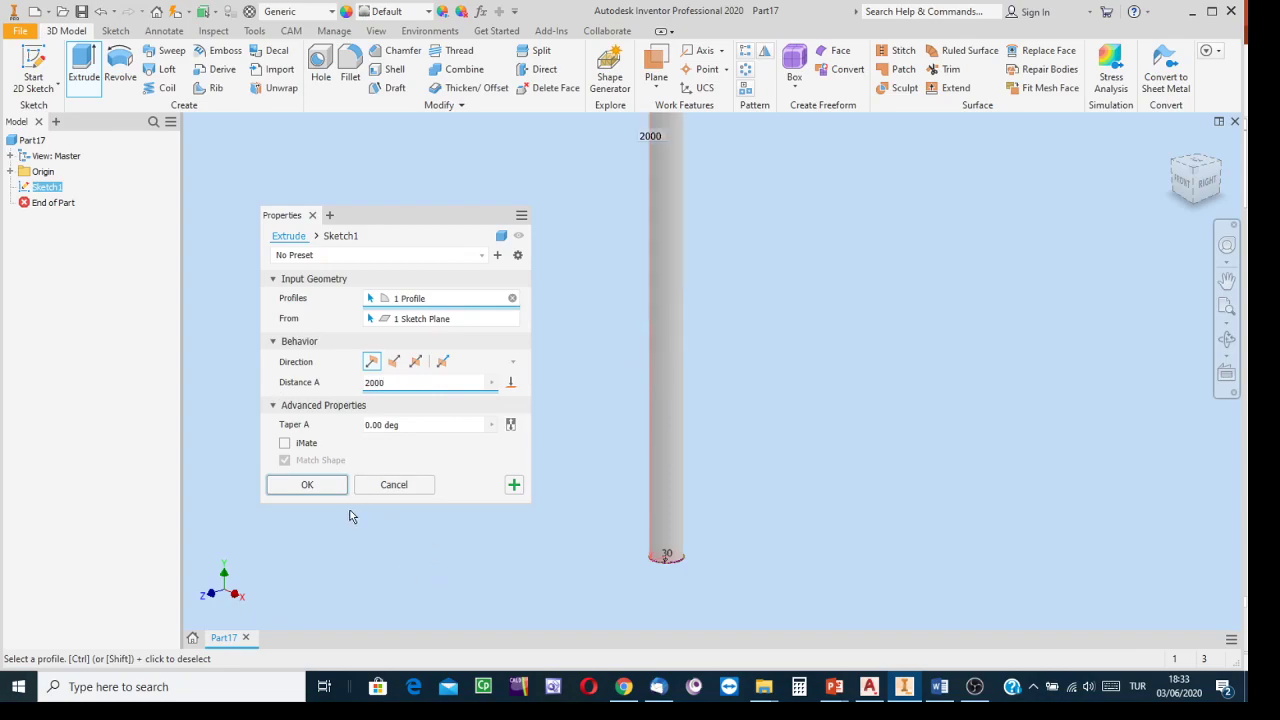
pyautogui.click(300, 487)
# Examine the long cylinder along its length and at its lower end
pyautogui.scroll(-5, 992, 479)
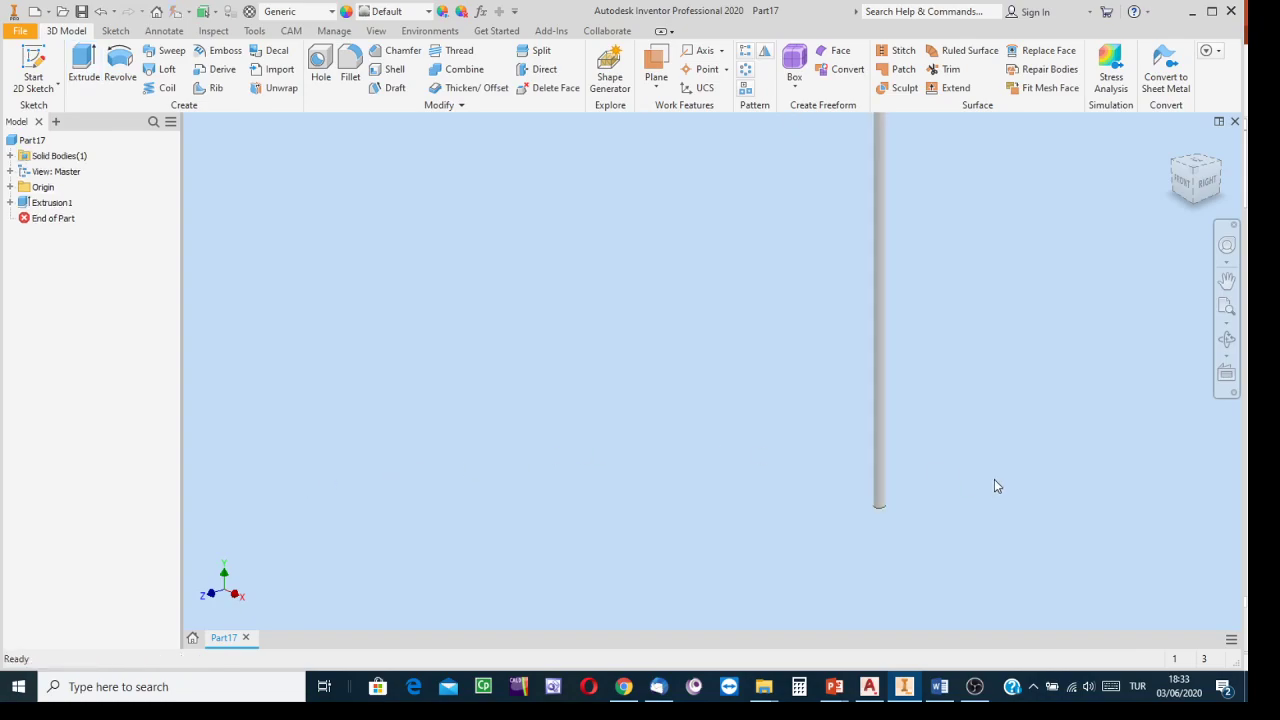
pyautogui.press('F2')
pyautogui.moveTo(986, 497); pyautogui.dragTo(818, 560)
pyautogui.scroll(3, 763, 563)
pyautogui.scroll(-3, 763, 563)
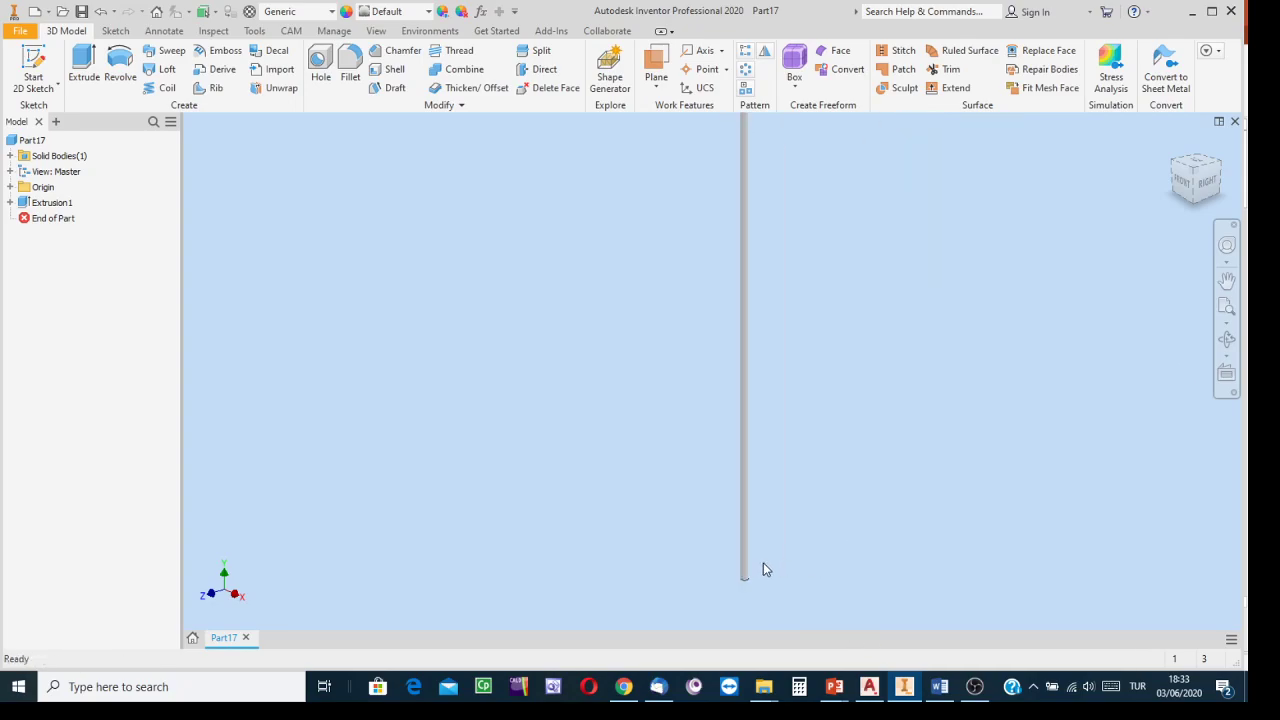
pyautogui.scroll(3, 763, 563)
pyautogui.scroll(2, 763, 564)
pyautogui.moveTo(760, 515); pyautogui.dragTo(803, 356, button='middle')
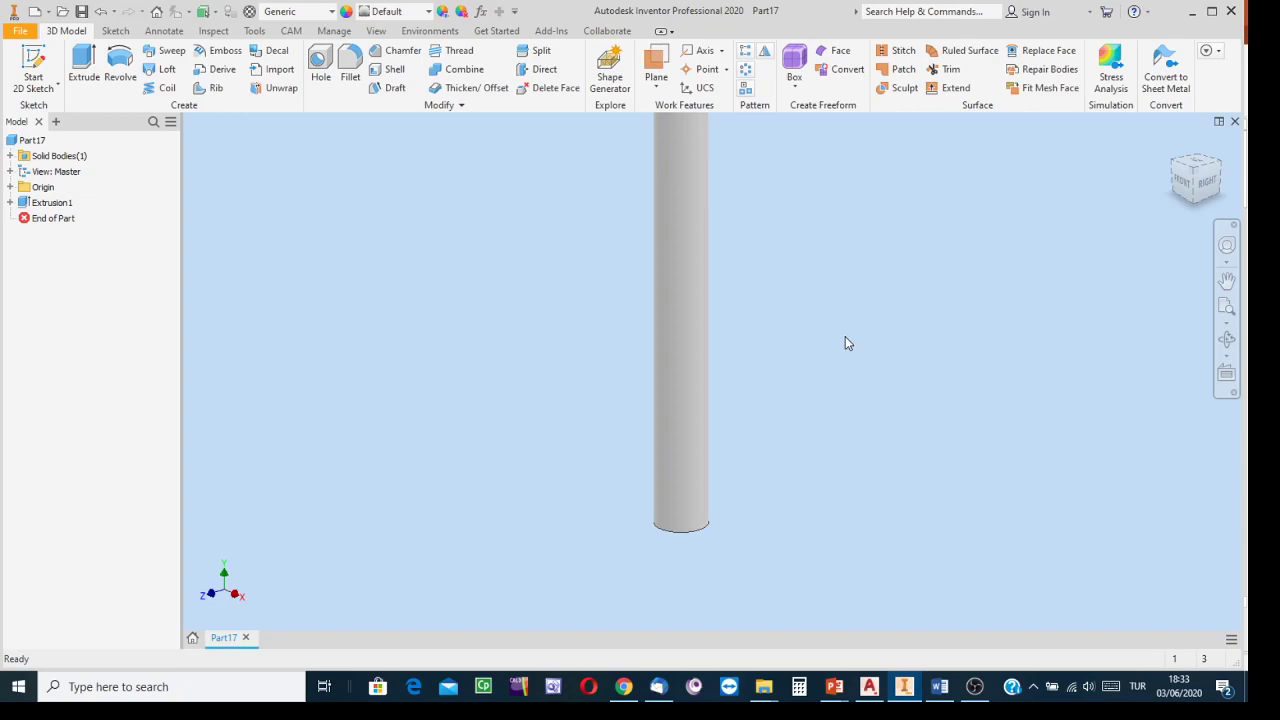
pyautogui.scroll(4, 857, 462)
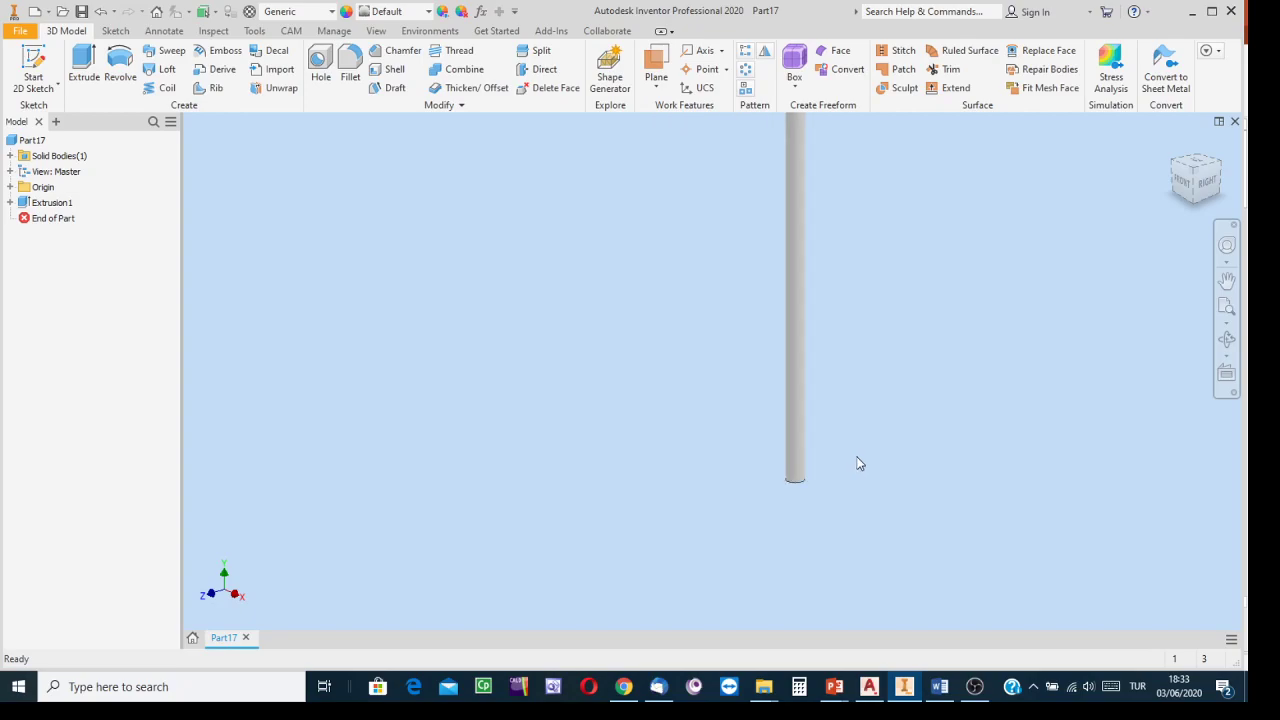
pyautogui.moveTo(846, 517); pyautogui.dragTo(750, 685, button='middle')
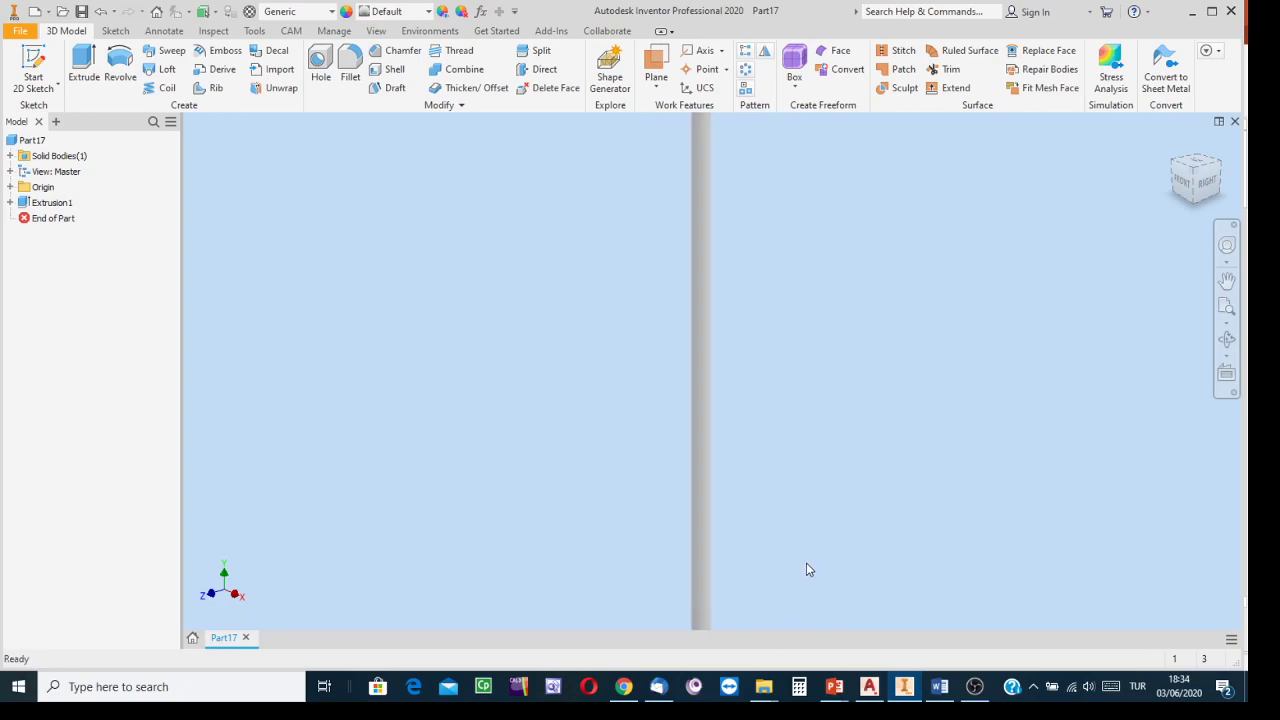
pyautogui.moveTo(865, 530); pyautogui.dragTo(849, 438, button='middle')
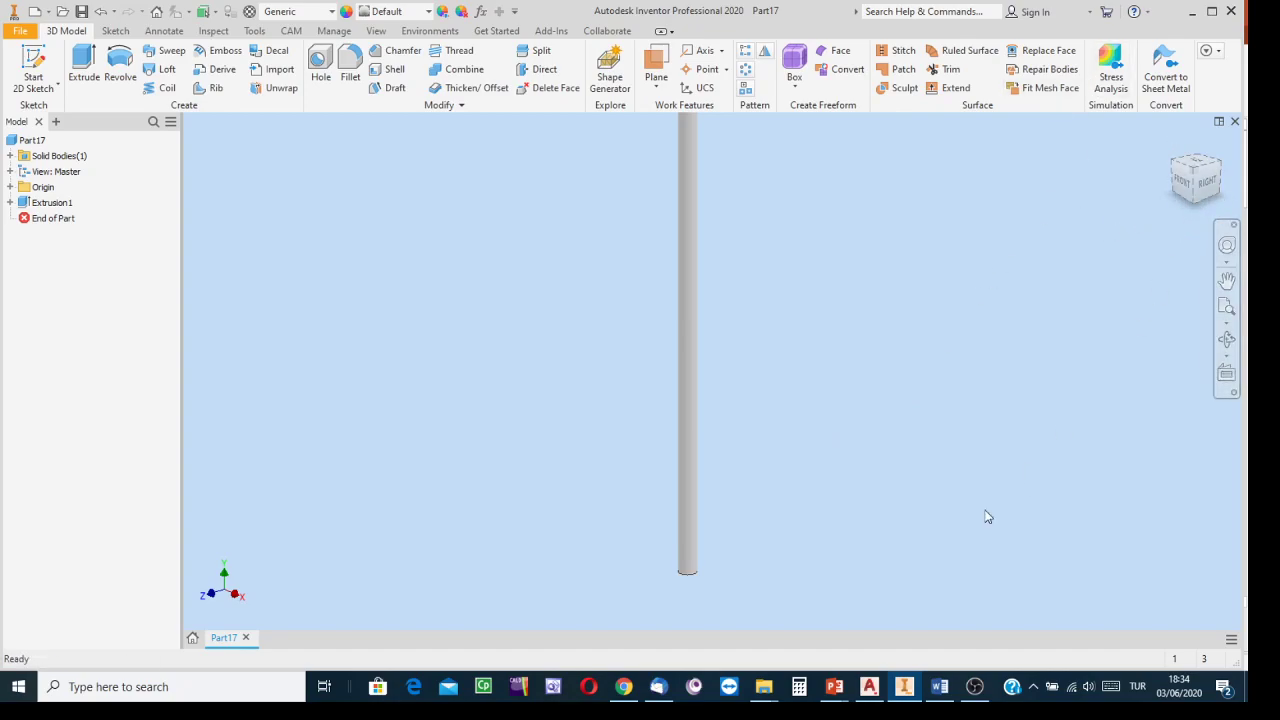
# Start a new sketch on the bottom end face of the cylinder
pyautogui.click(1194, 200)
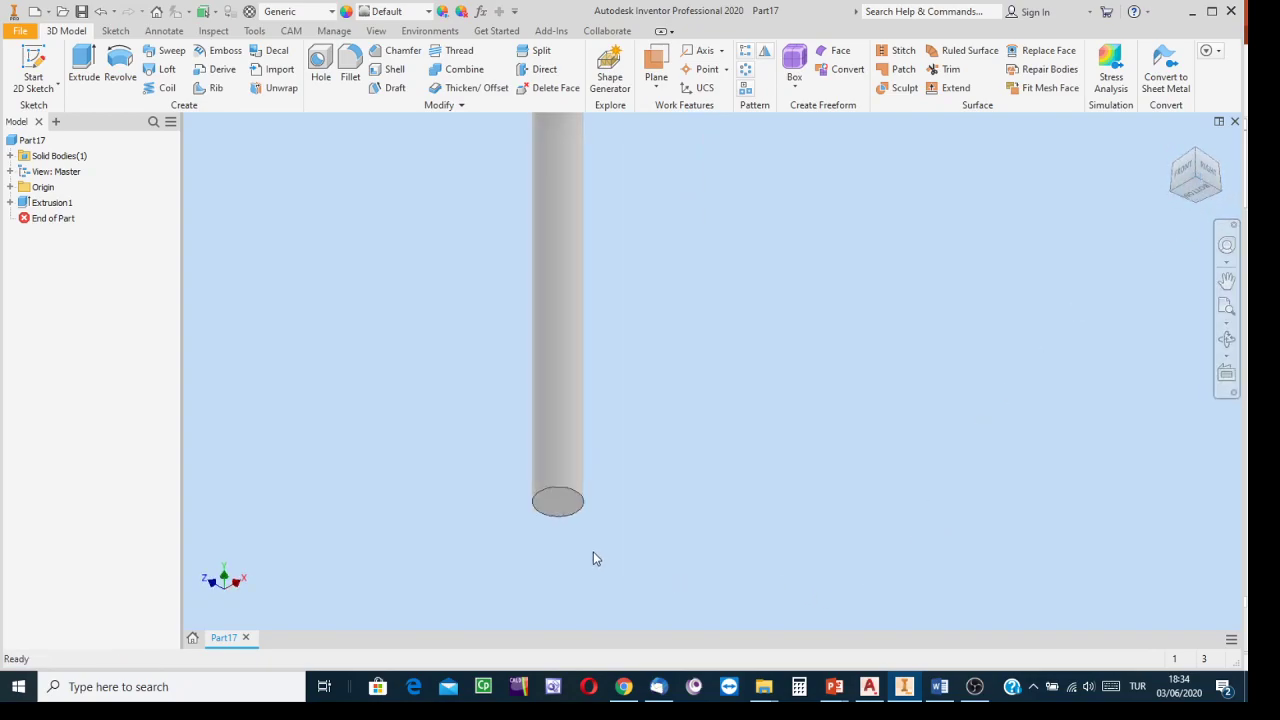
pyautogui.scroll(-6, 563, 509)
pyautogui.moveTo(542, 486); pyautogui.dragTo(665, 655, button='middle')
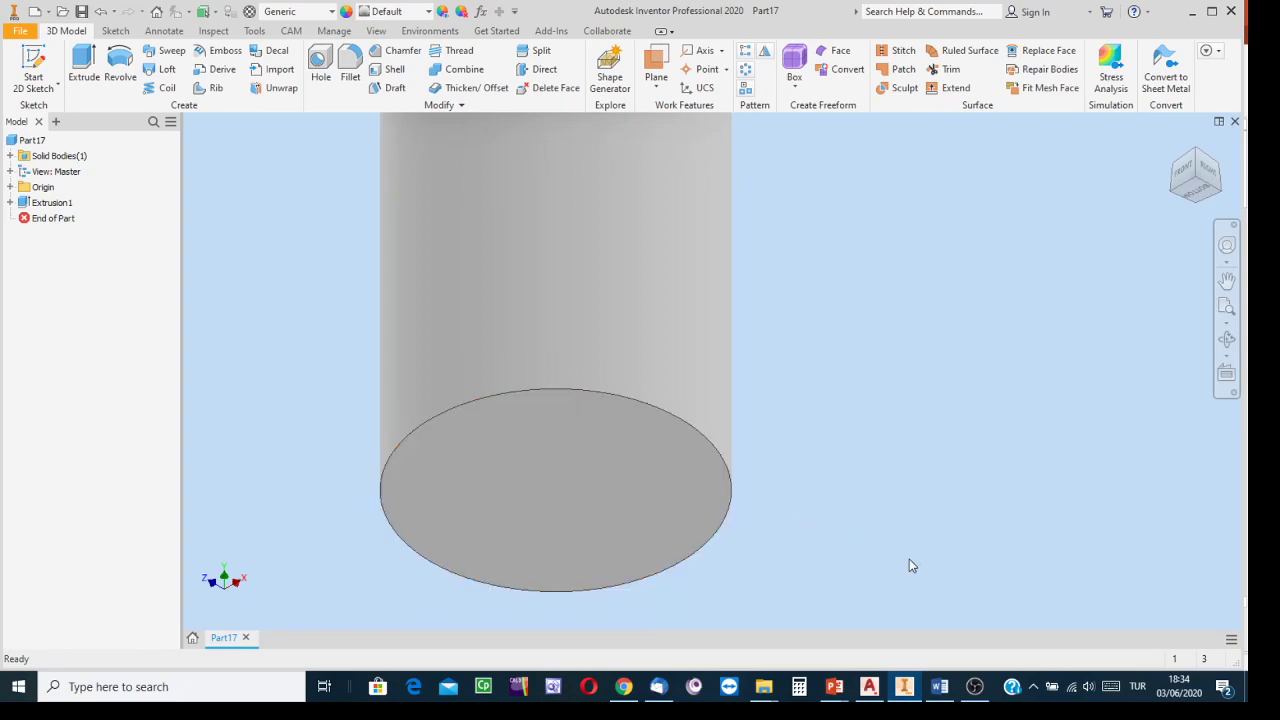
pyautogui.click(600, 510)
pyautogui.rightClick(600, 511)
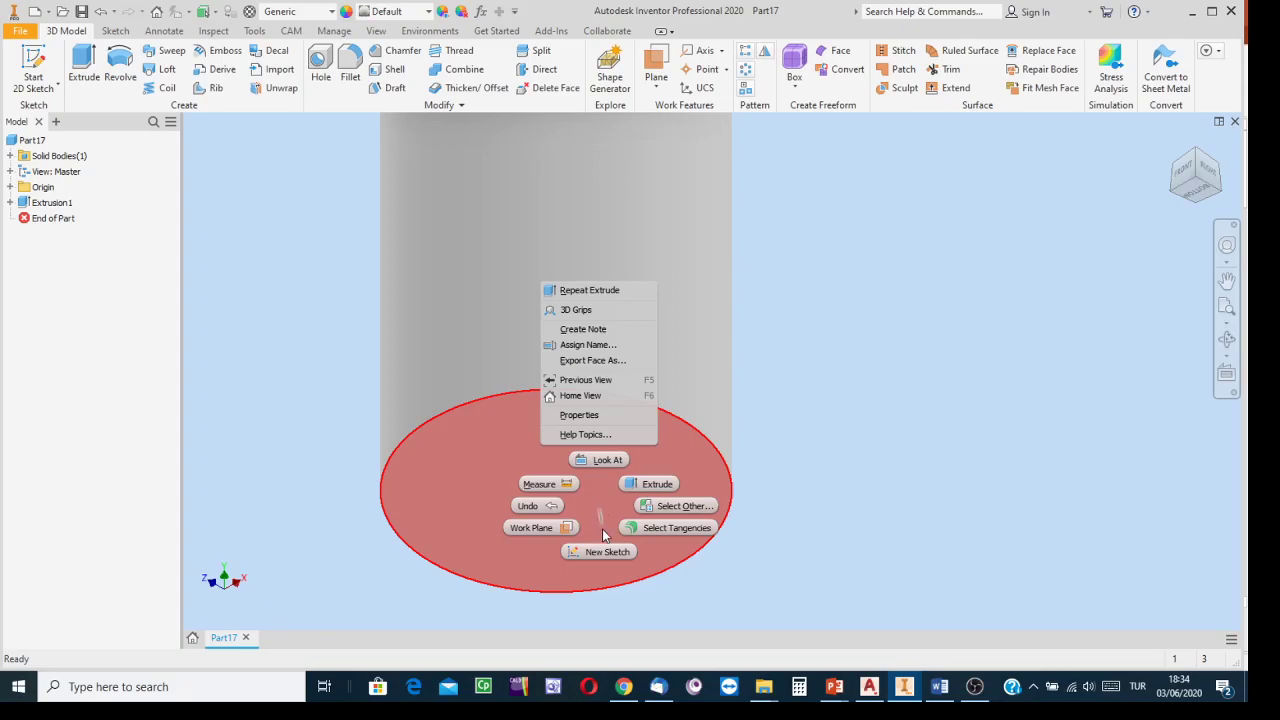
pyautogui.click(601, 552)
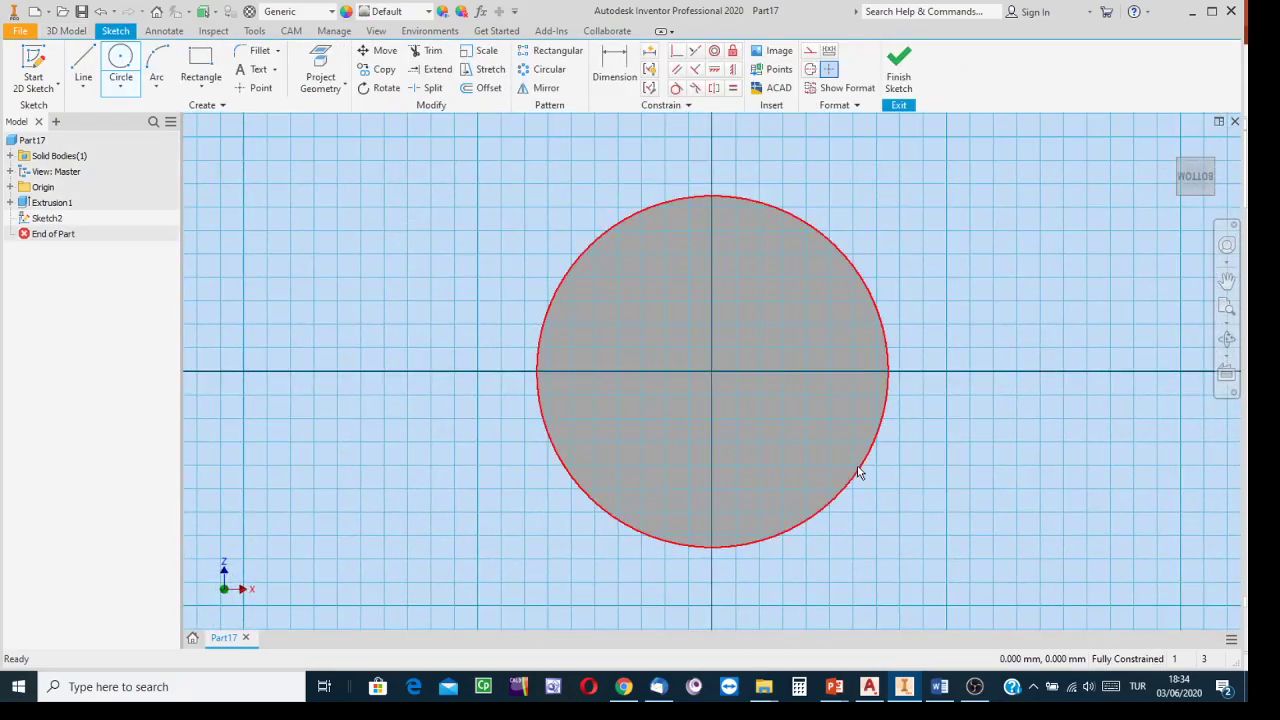
# Draw a long, thin horizontal rectangle about 4 mm high, starting inside the circular face and extending outward along the X axis
pyautogui.scroll(-4, 986, 343)
pyautogui.moveTo(1035, 372)
pyautogui.mouseDown(button='middle')
pyautogui.moveTo(743, 406)
pyautogui.moveTo(714, 422)
pyautogui.mouseUp(button='middle')
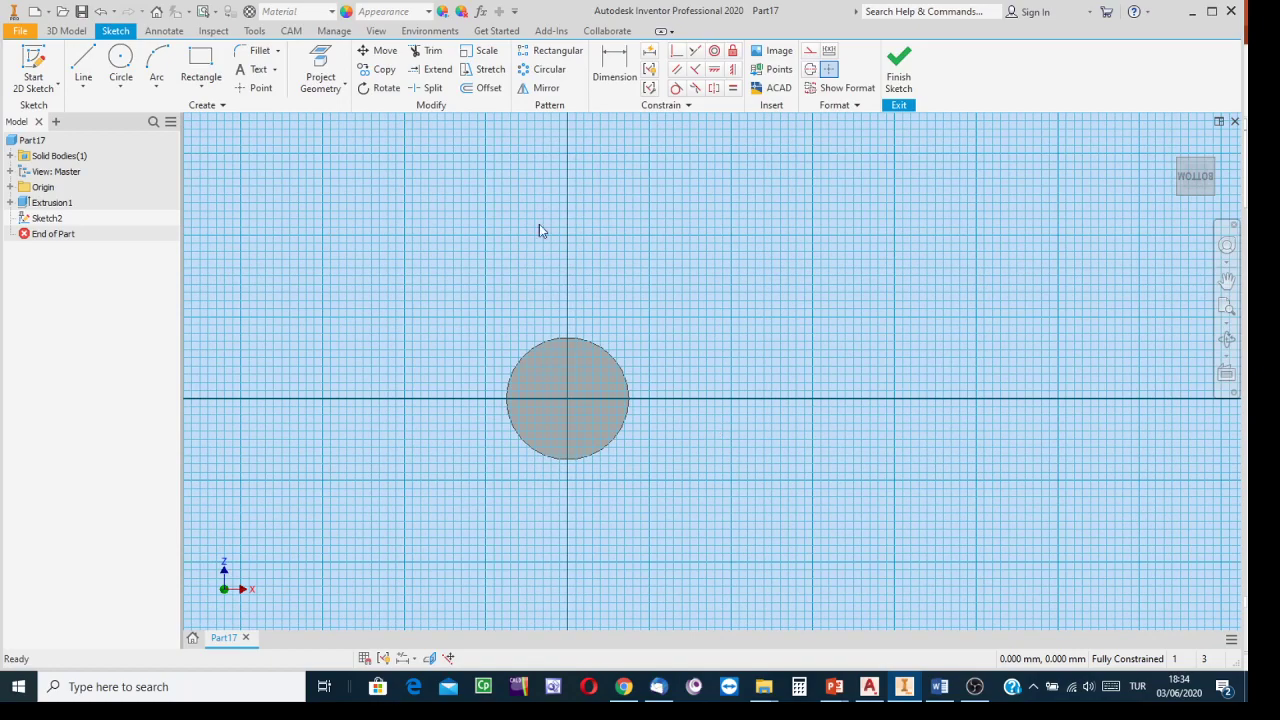
pyautogui.click(201, 66)
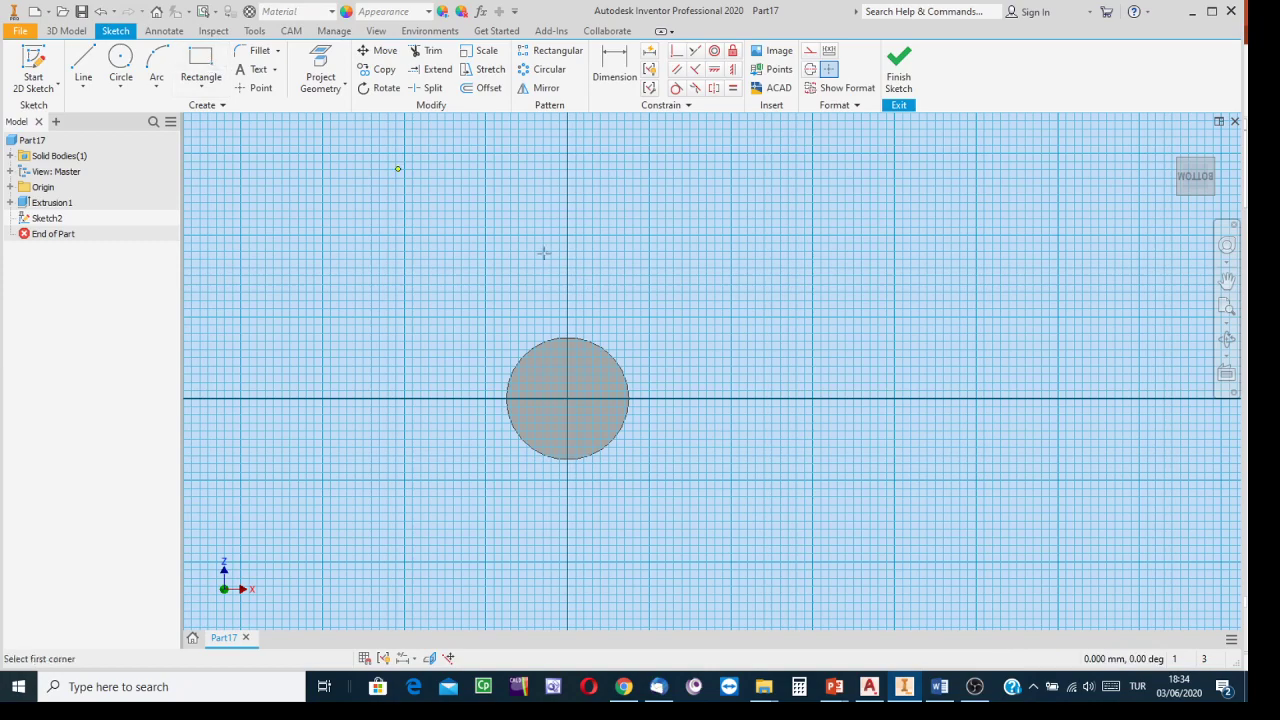
pyautogui.click(612, 388)
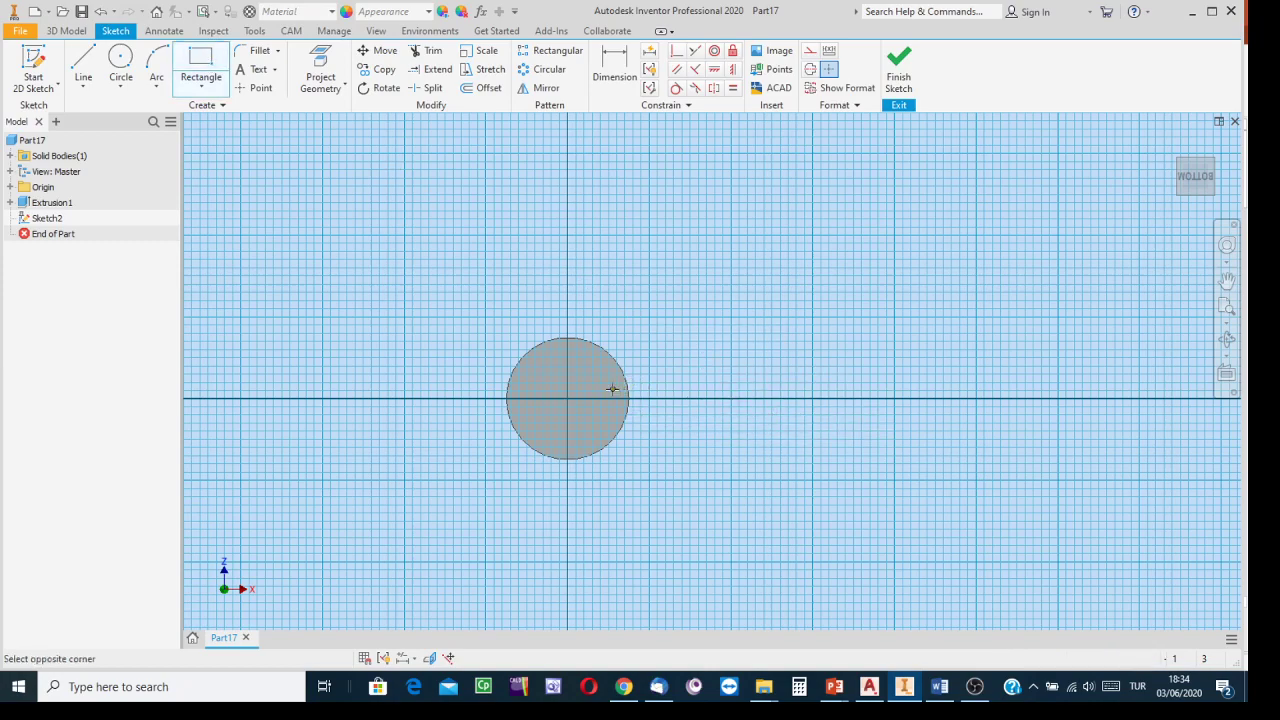
pyautogui.click(1056, 406)
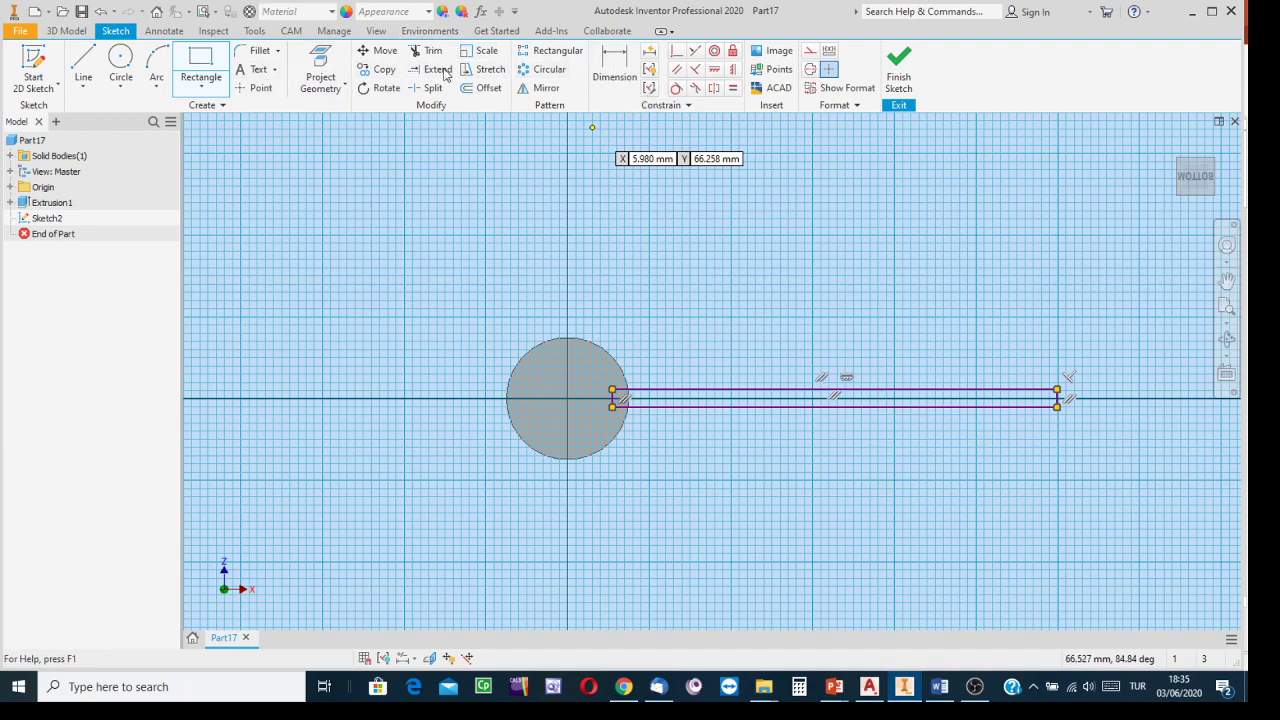
pyautogui.press('Escape')
# Project the circular face outline into the sketch and dimension the rectangle's upper long edge 2 mm from the circle's centre
pyautogui.click(320, 57)
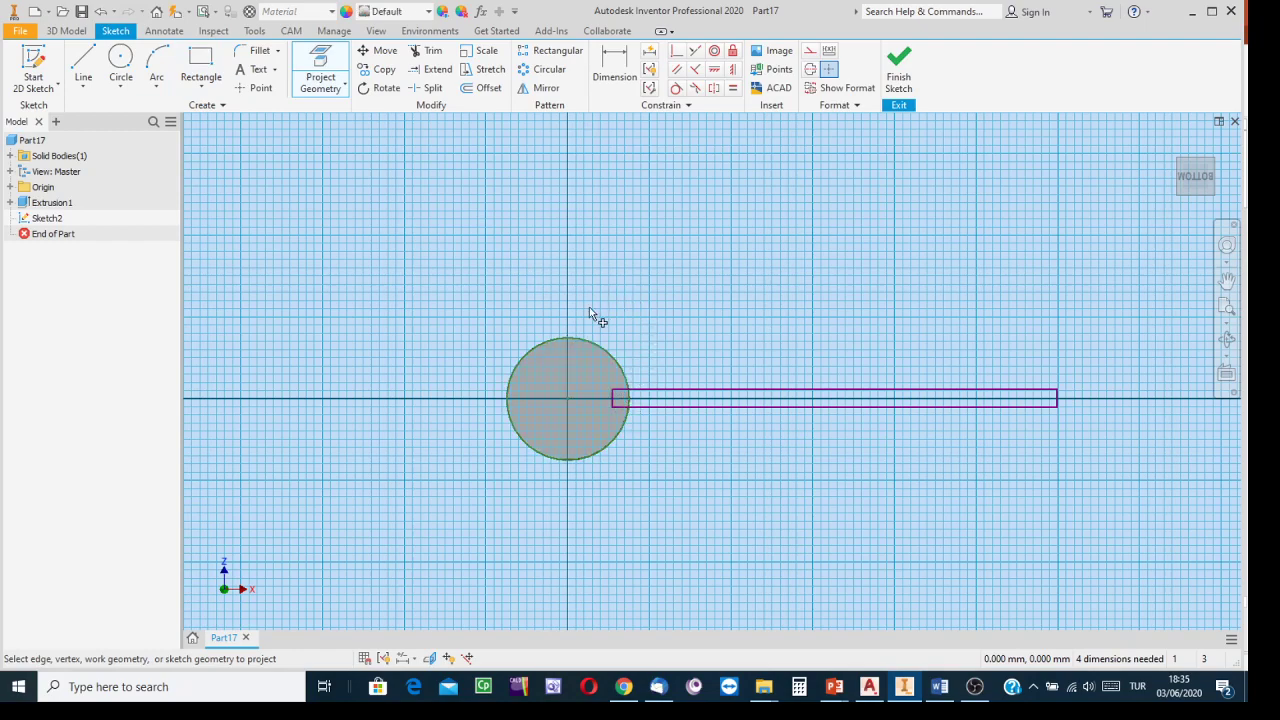
pyautogui.click(576, 400)
pyautogui.click(612, 65)
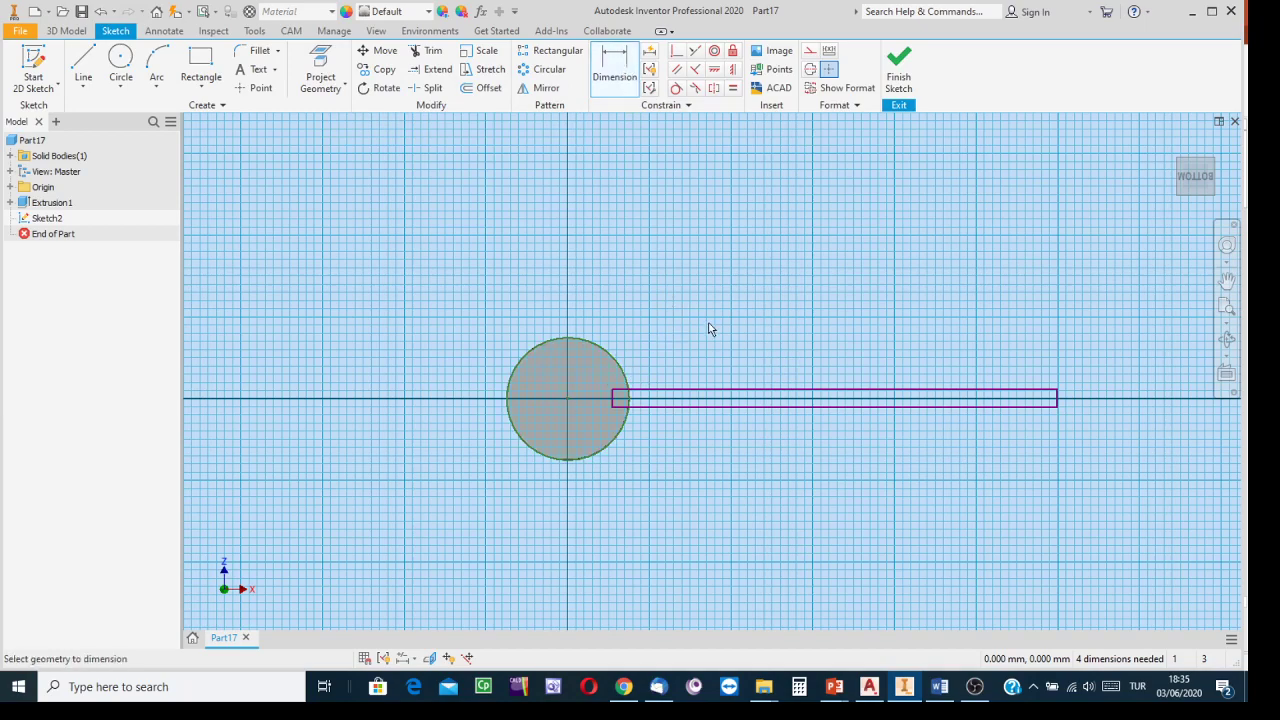
pyautogui.click(623, 372)
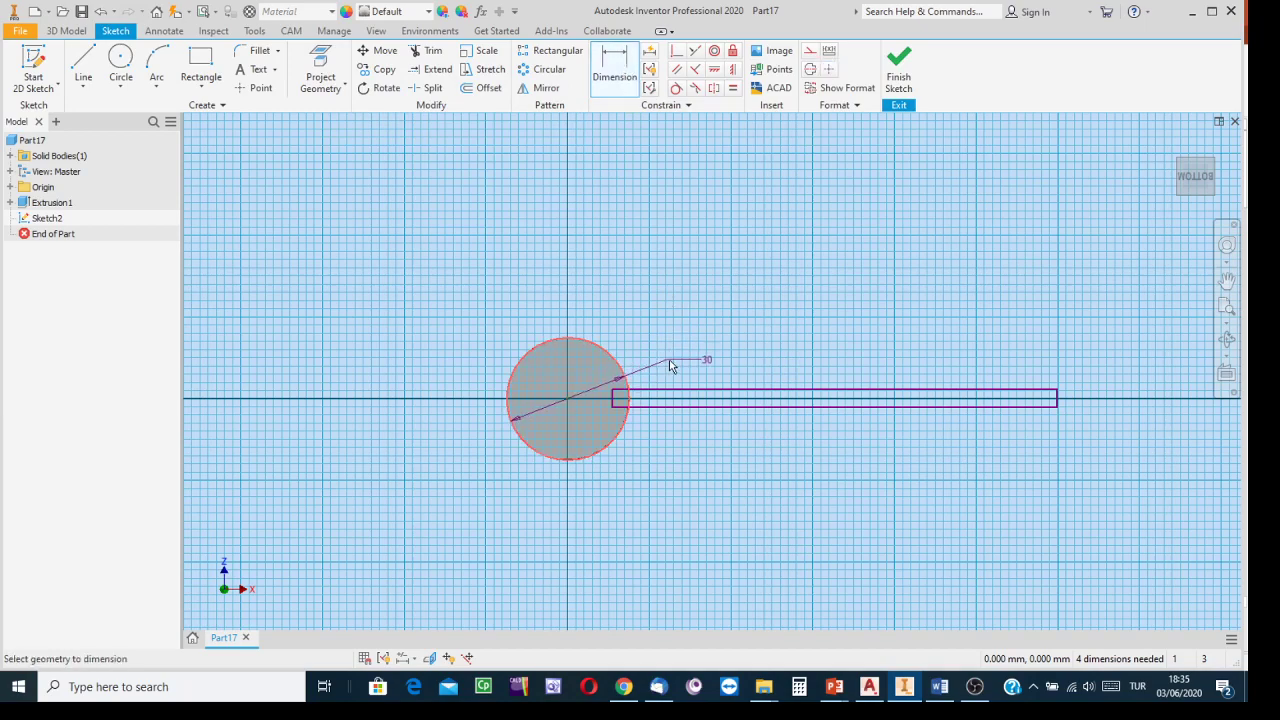
pyautogui.click(722, 393)
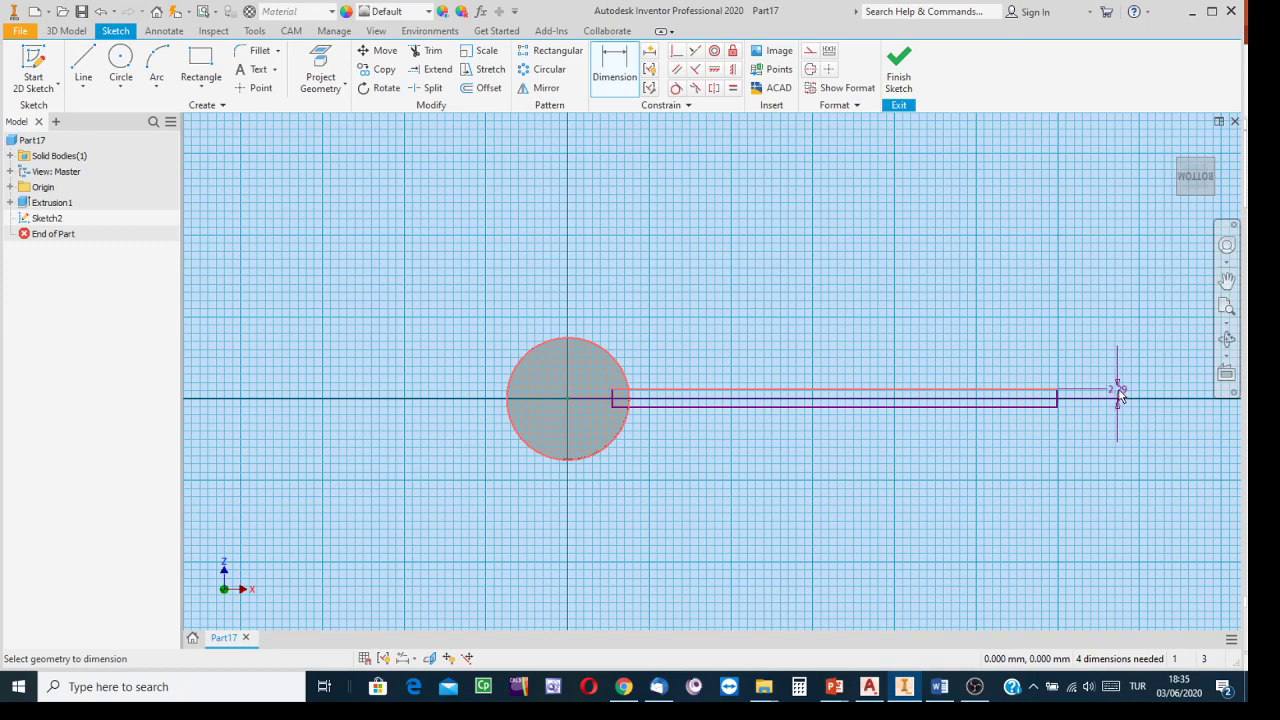
pyautogui.click(1118, 398)
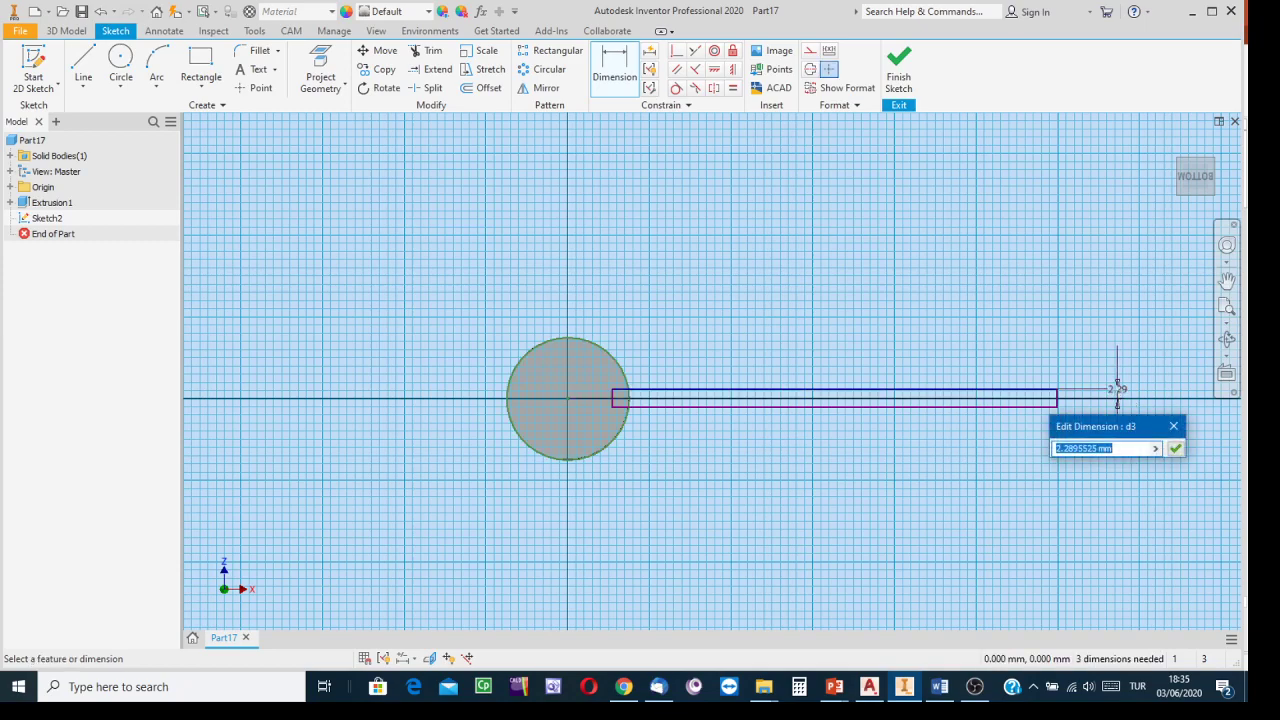
pyautogui.write('2')
pyautogui.press('Return')
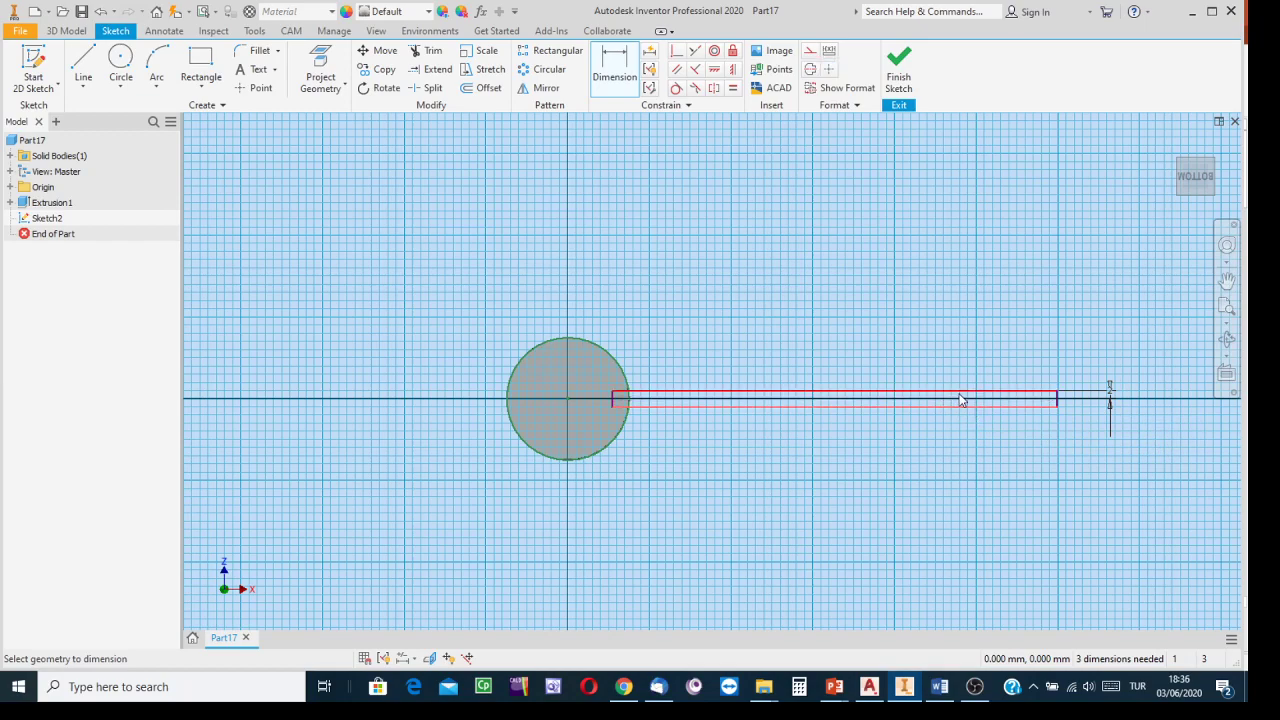
# Dimension the distance between the rectangle's two long edges as 4 mm
pyautogui.click(962, 397)
pyautogui.click(1084, 400)
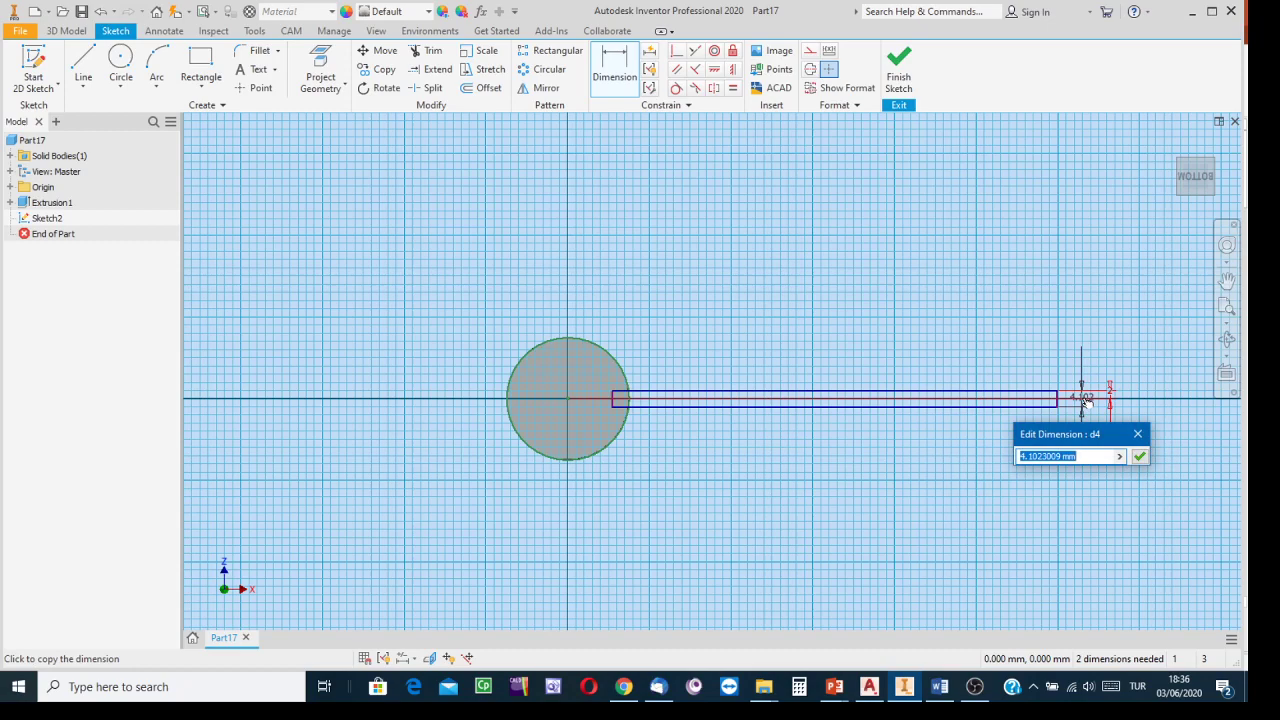
pyautogui.write('4')
pyautogui.press('Return')
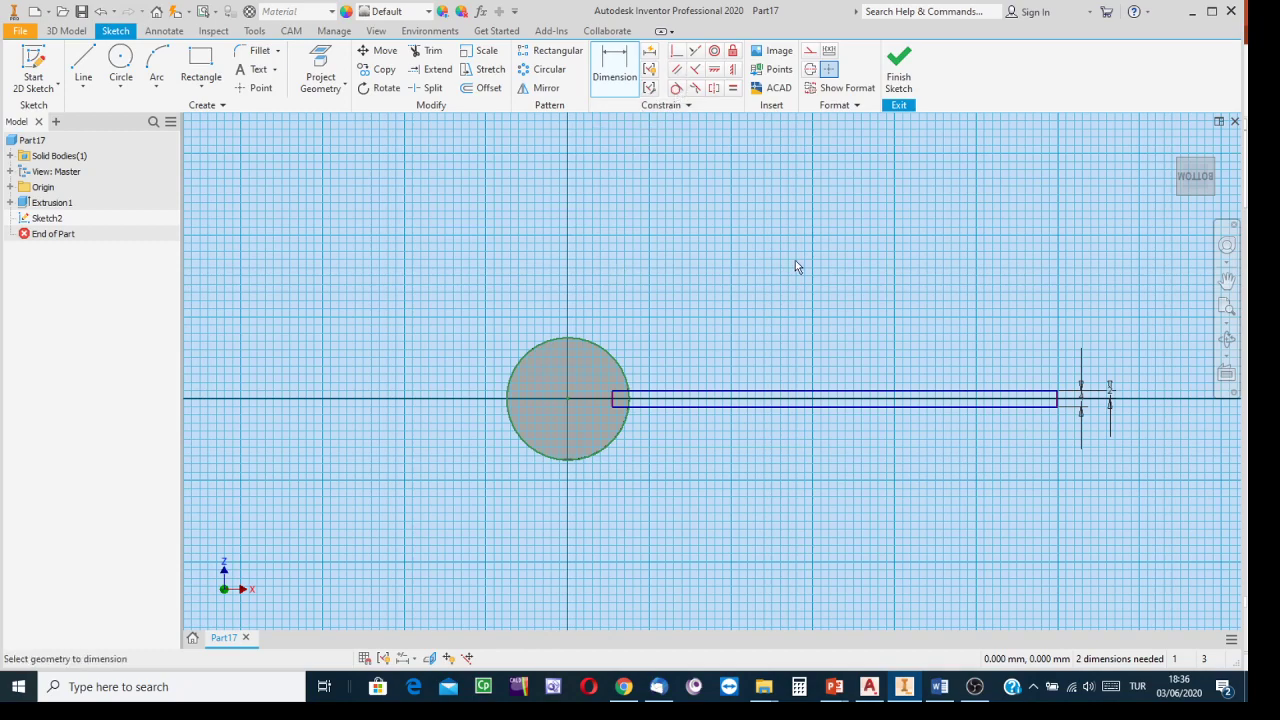
# Dimension the rectangle's outer short edge 120 mm from the centre of the projected circle
pyautogui.click(627, 388)
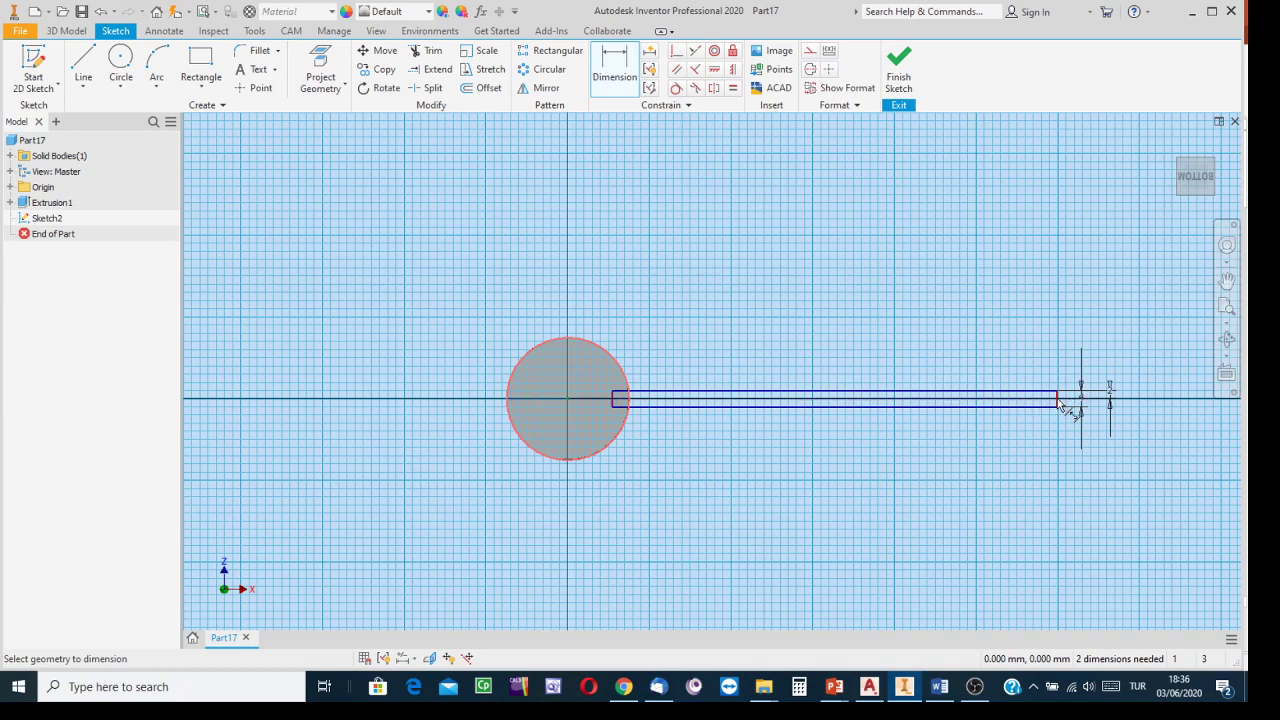
pyautogui.click(1059, 403)
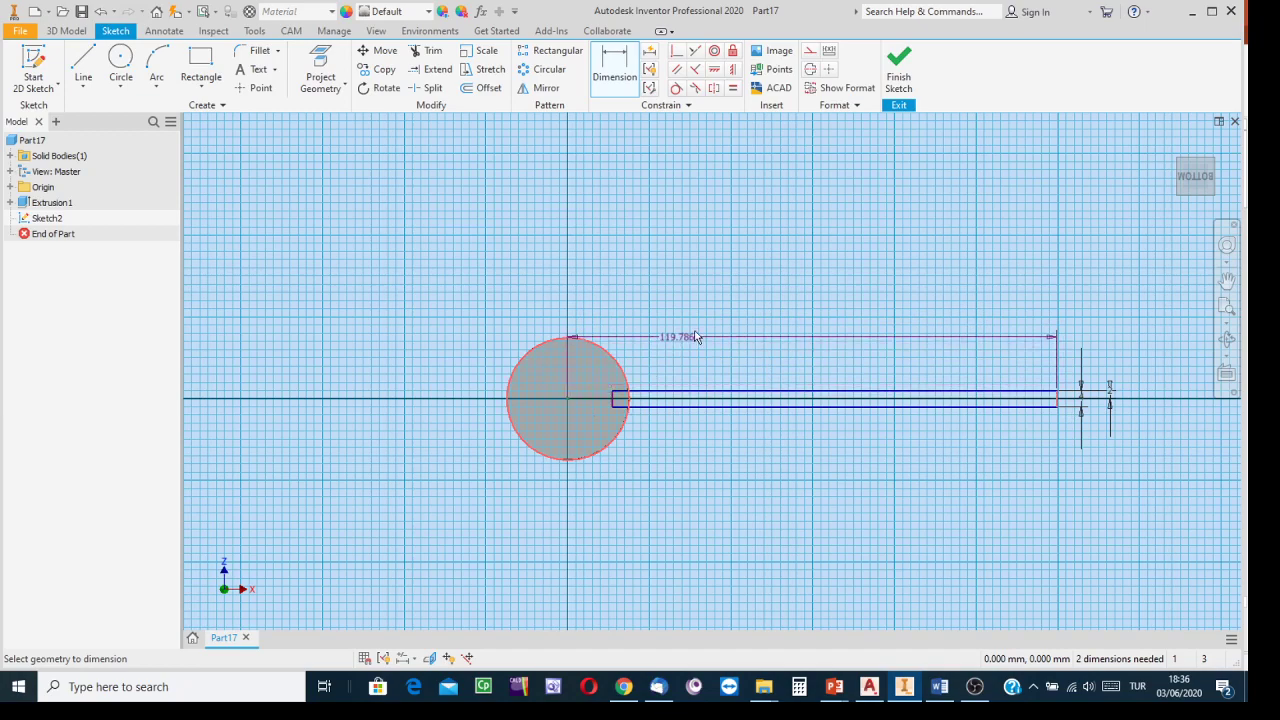
pyautogui.click(850, 320)
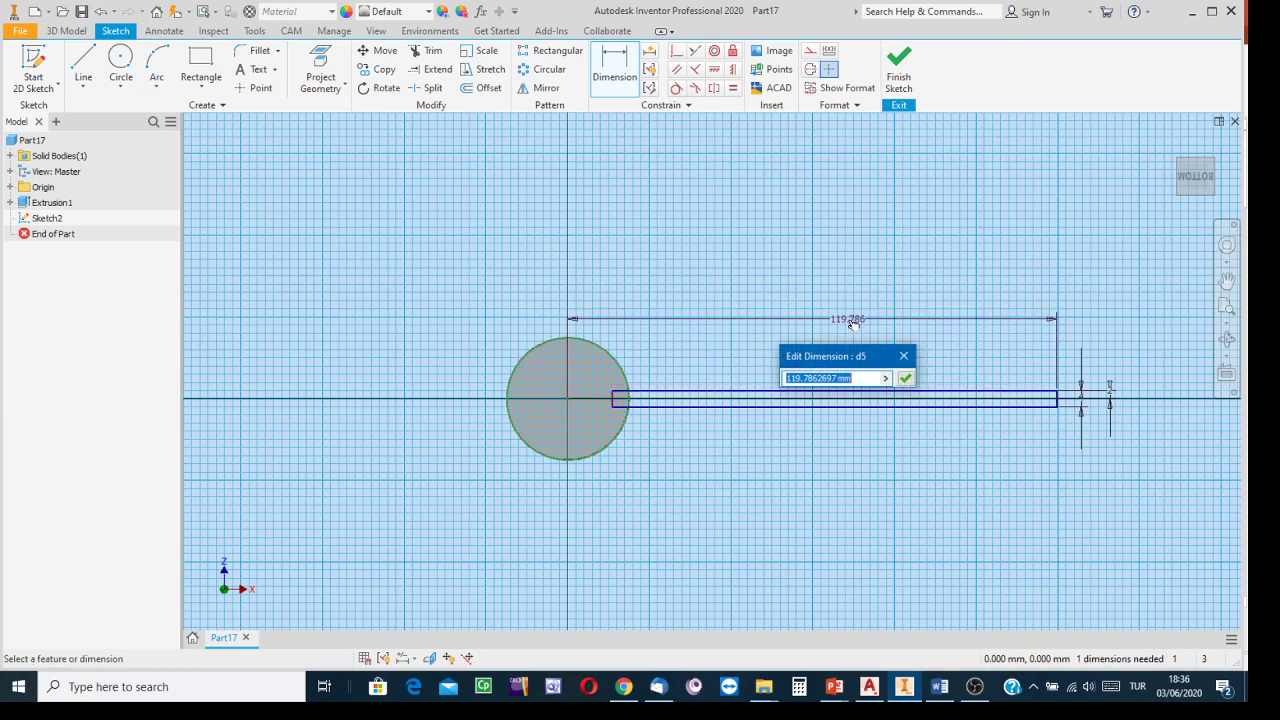
pyautogui.write('120')
pyautogui.press('Return')
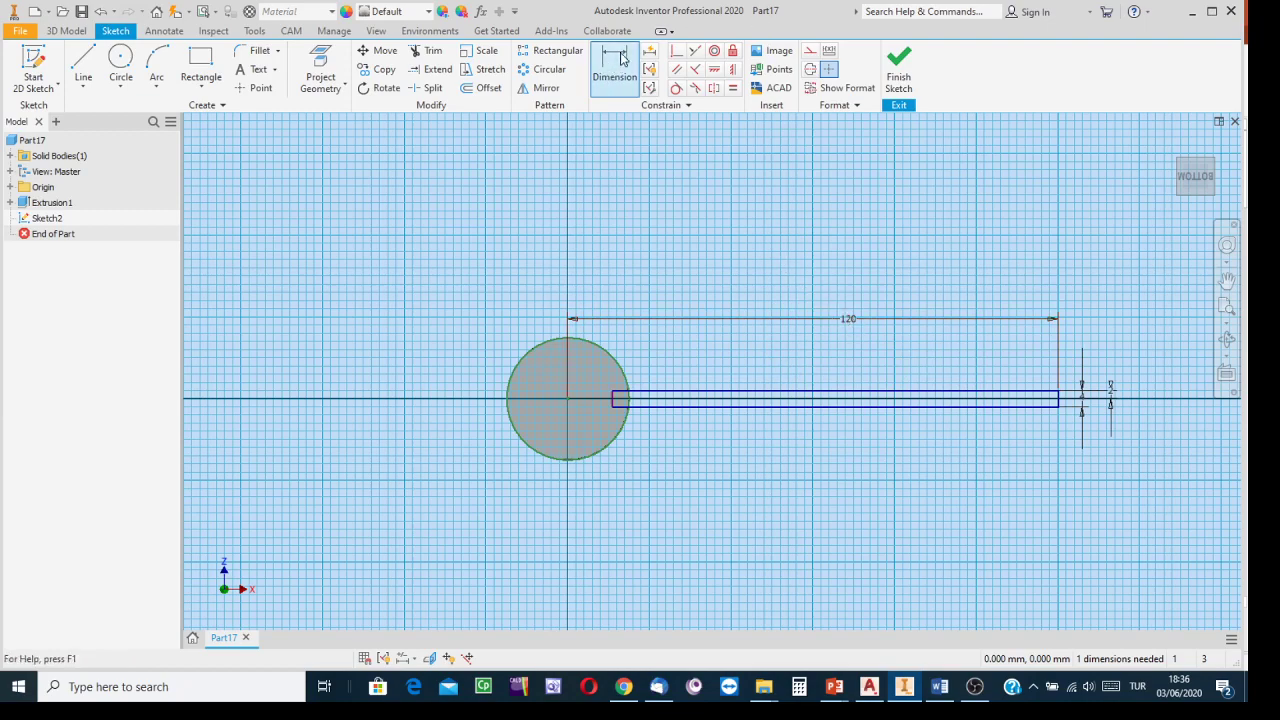
# Trim away the three rectangle segments lying inside the circle and finish the sketch
pyautogui.click(431, 52)
pyautogui.scroll(5, 630, 406)
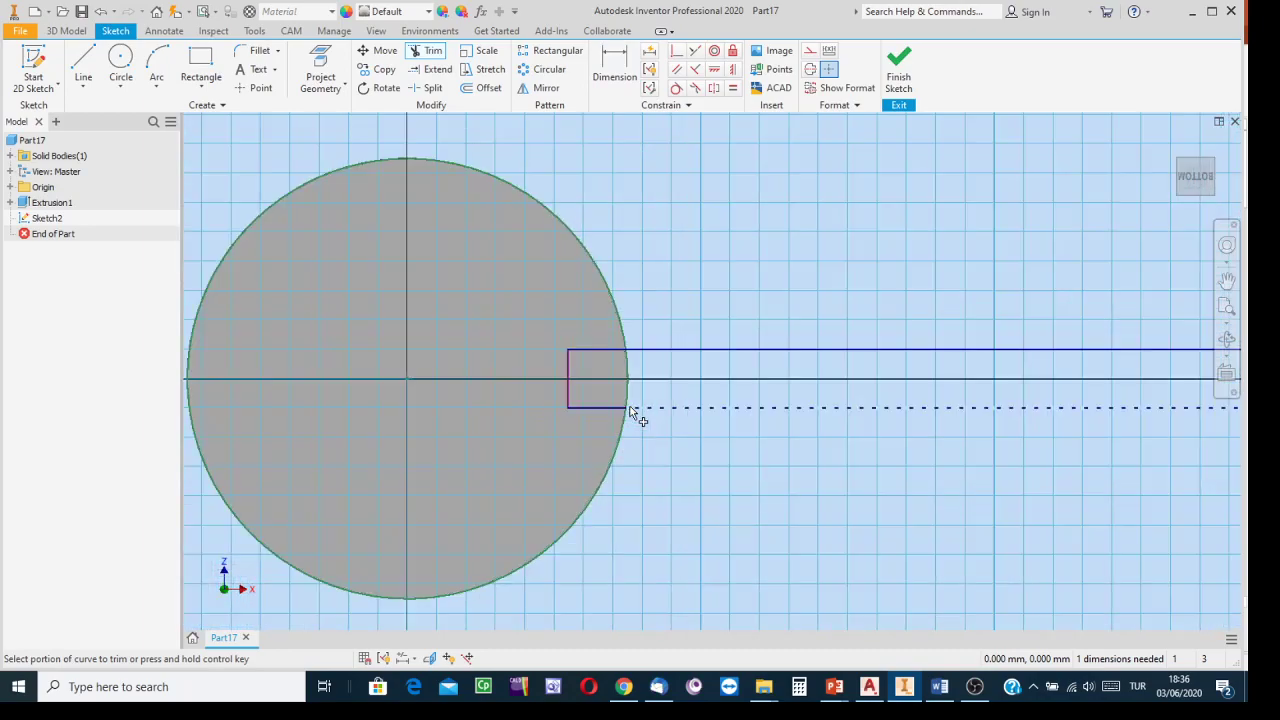
pyautogui.click(592, 349)
pyautogui.click(569, 374)
pyautogui.click(583, 406)
pyautogui.scroll(-4, 749, 494)
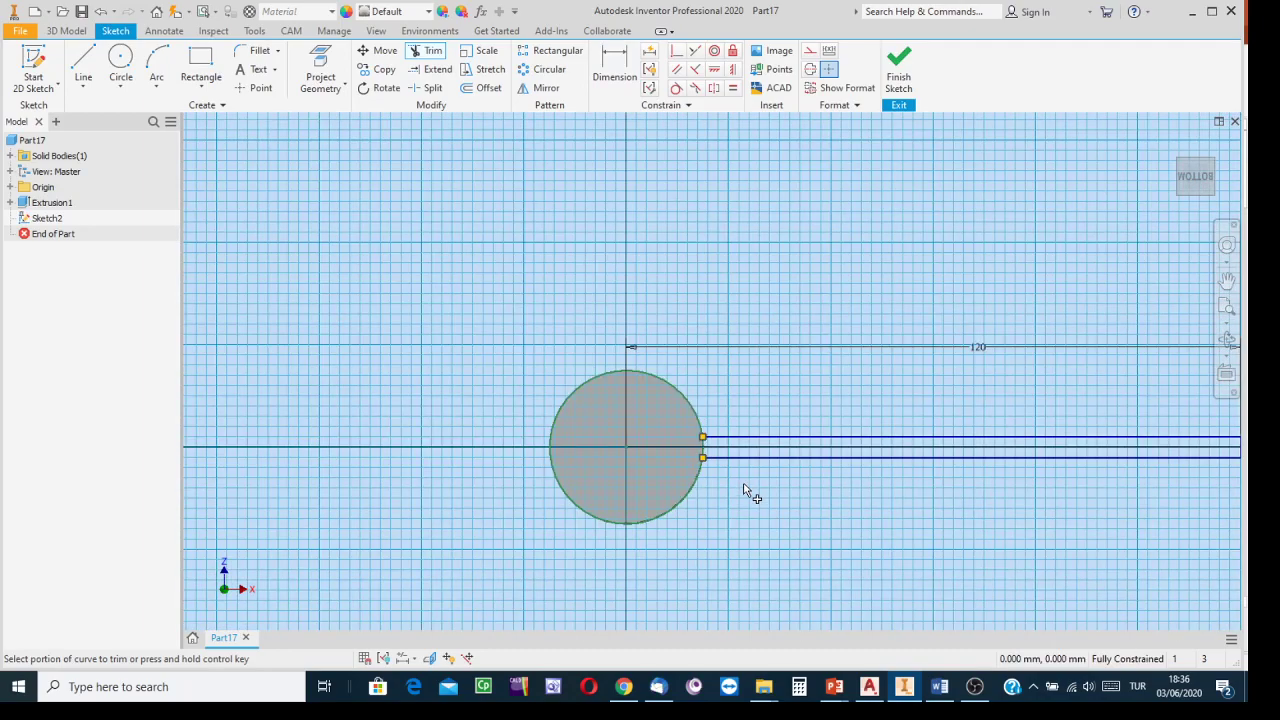
pyautogui.moveTo(731, 509); pyautogui.dragTo(480, 434, button='middle')
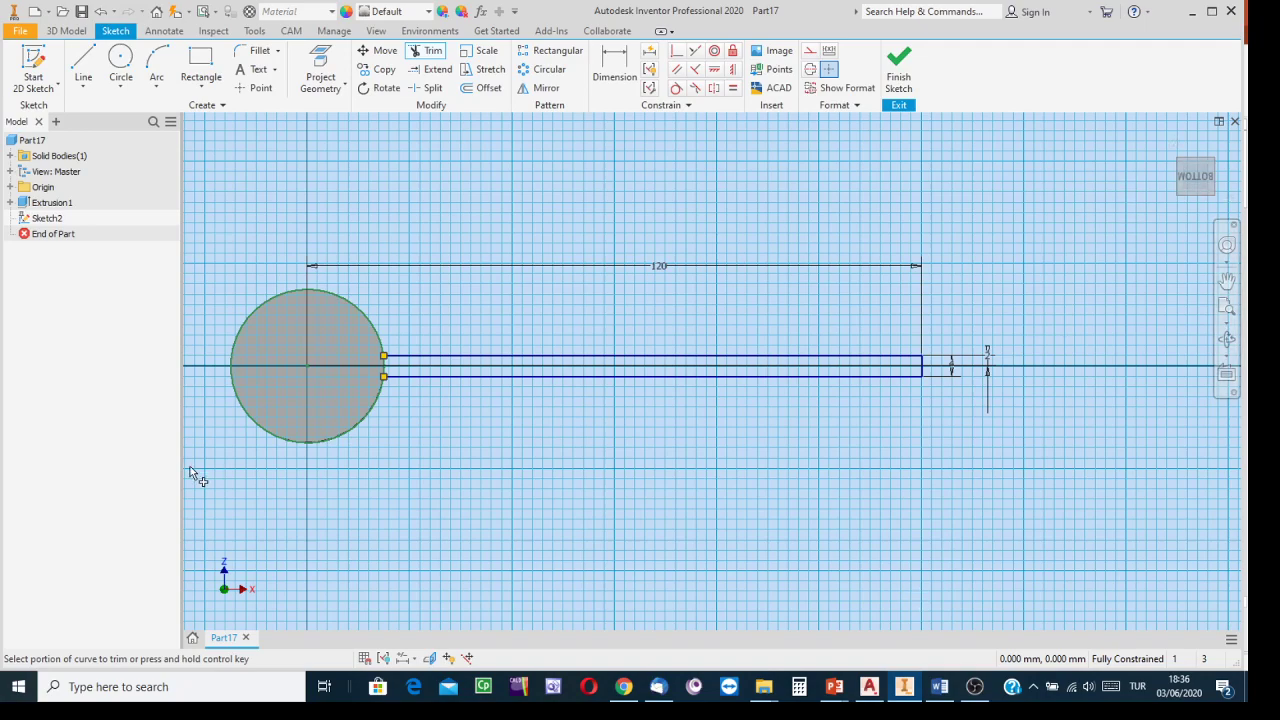
pyautogui.click(899, 70)
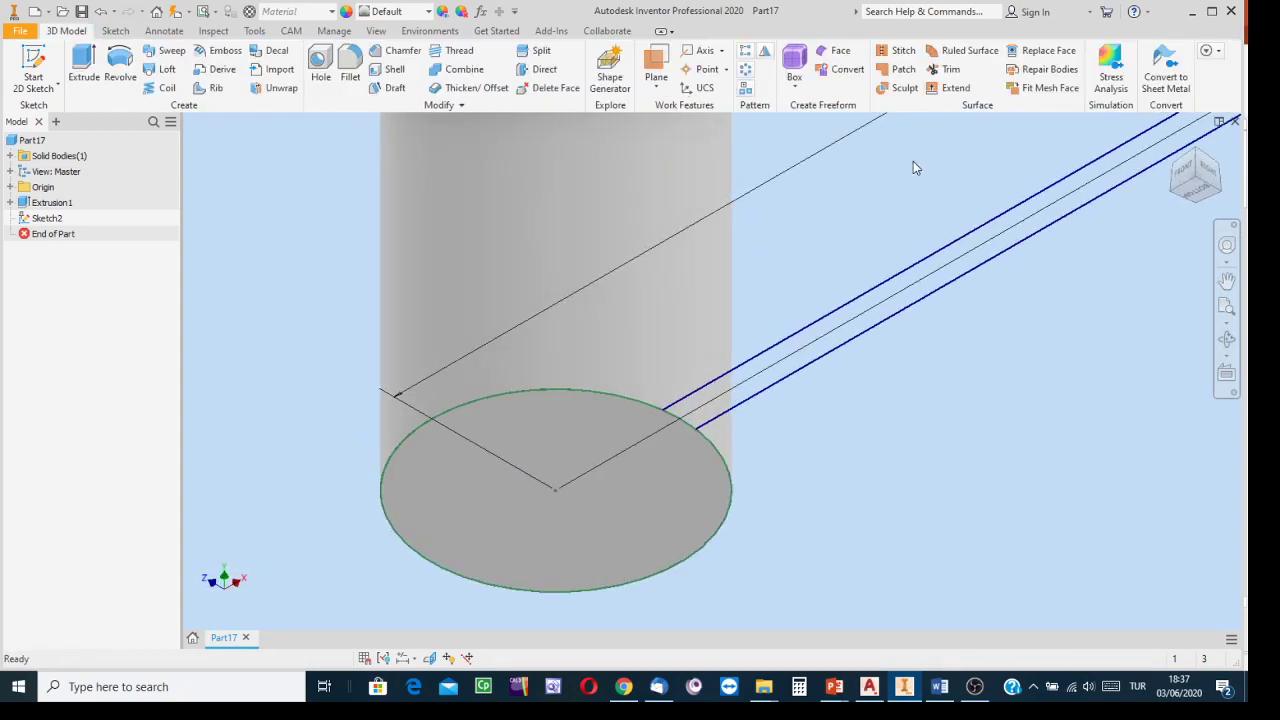
# Start a new 3D sketch with the full length of the cylinder in view
pyautogui.scroll(6, 891, 313)
pyautogui.moveTo(946, 347); pyautogui.dragTo(842, 540, button='middle')
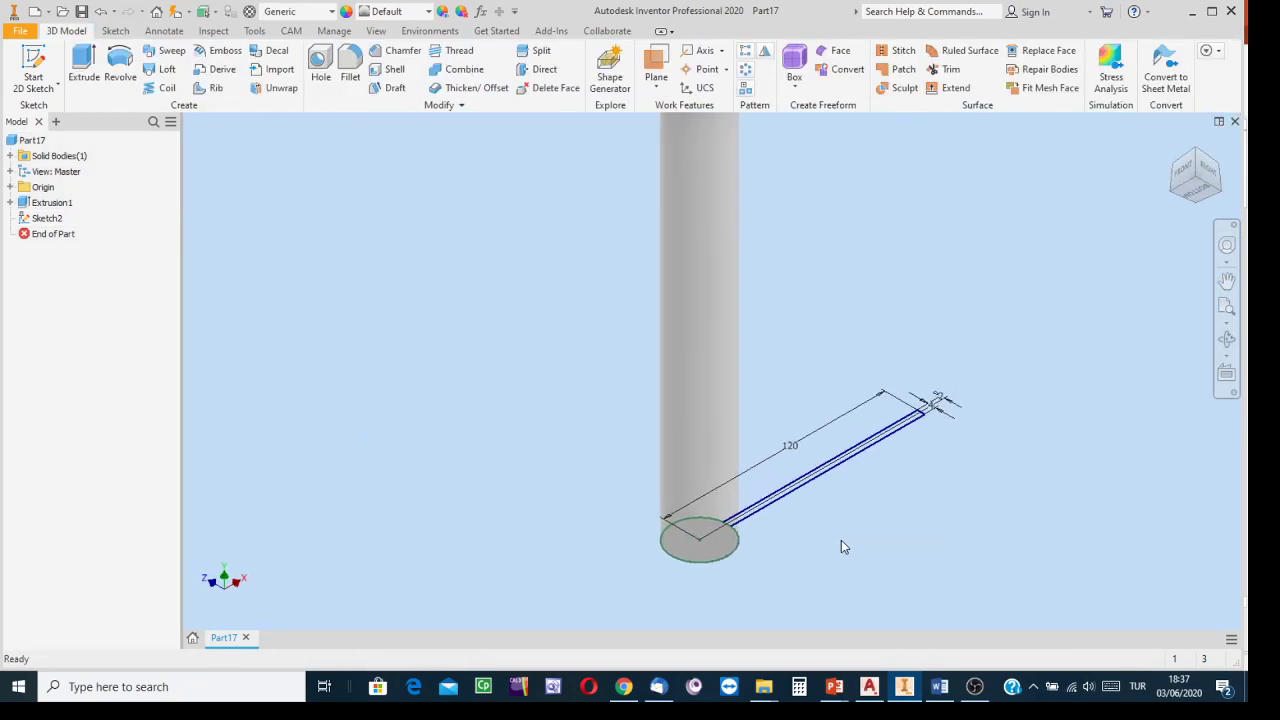
pyautogui.scroll(2, 843, 540)
pyautogui.moveTo(946, 357); pyautogui.dragTo(826, 446, button='middle')
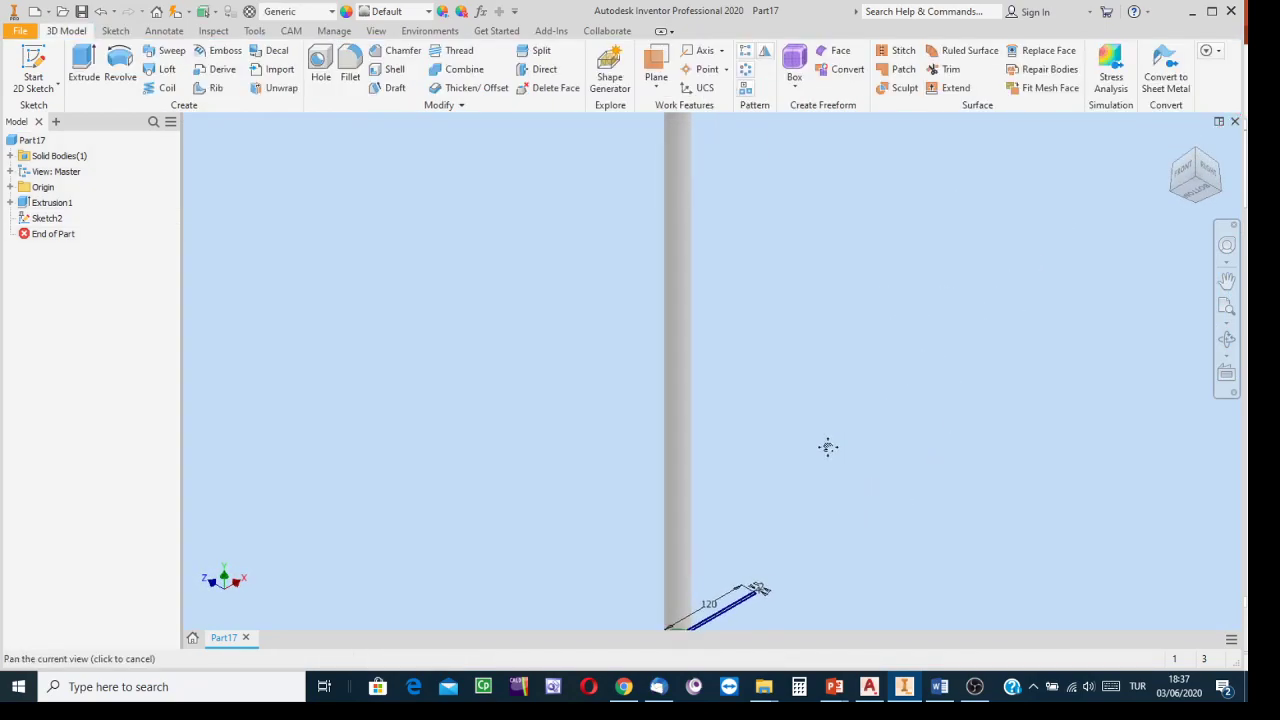
pyautogui.scroll(3, 826, 445)
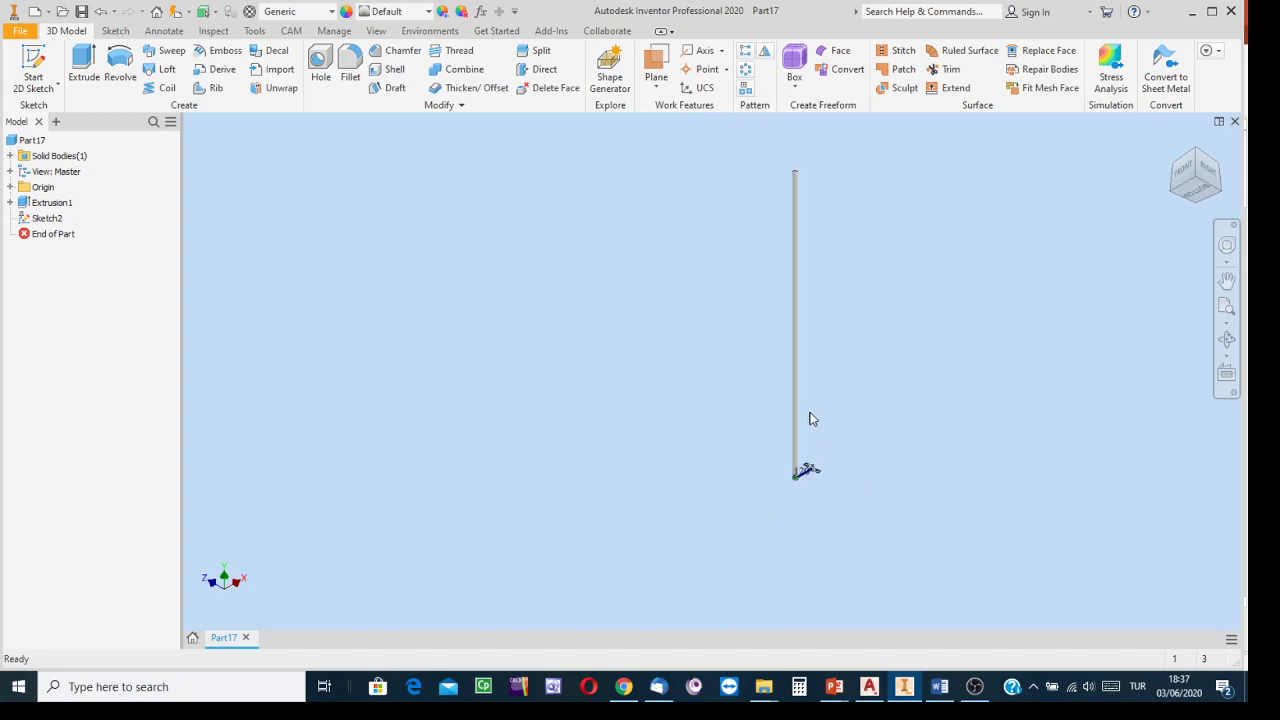
pyautogui.scroll(-1, 810, 419)
pyautogui.moveTo(810, 419); pyautogui.dragTo(655, 470, button='middle')
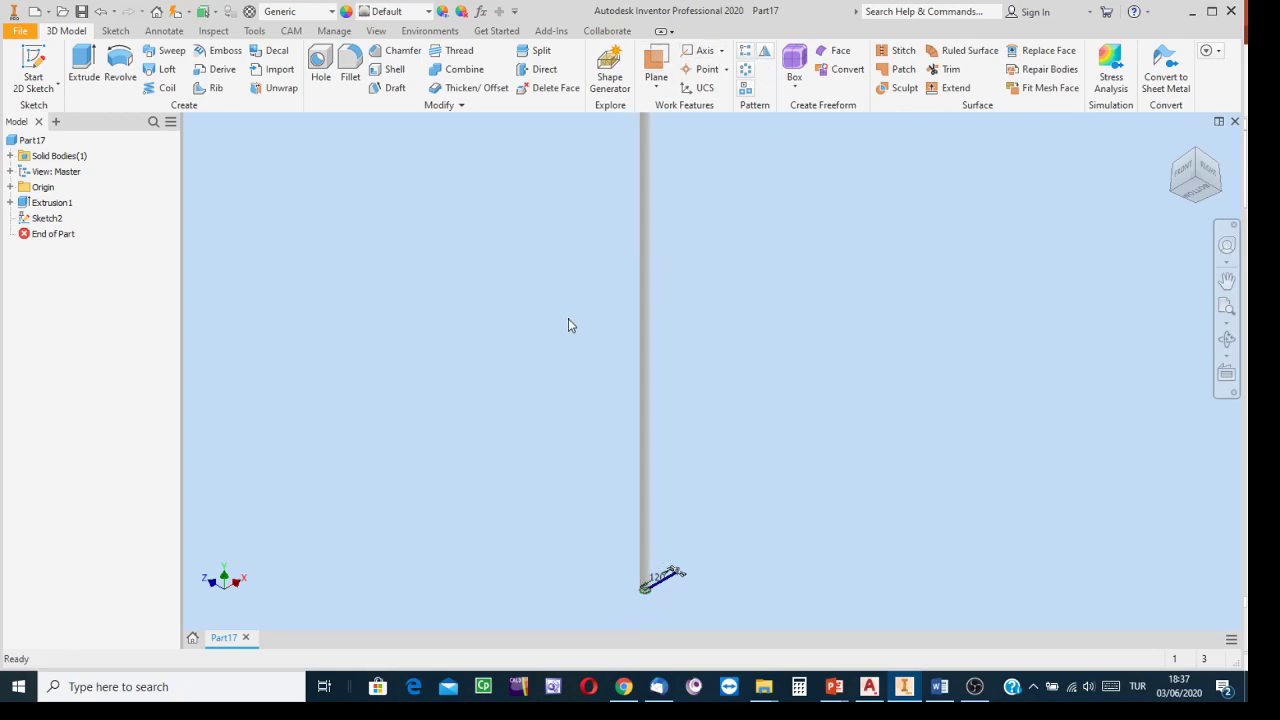
pyautogui.moveTo(568, 318); pyautogui.dragTo(595, 329, button='middle')
pyautogui.scroll(-2, 495, 448)
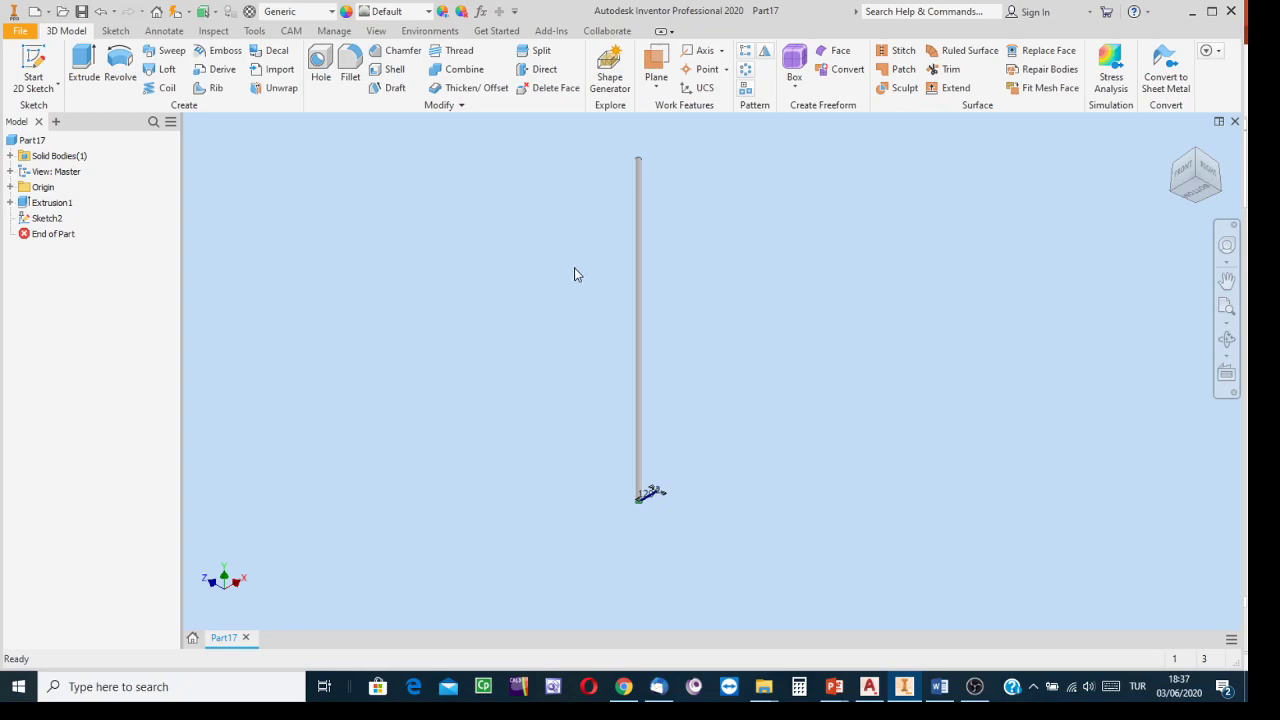
pyautogui.click(61, 90)
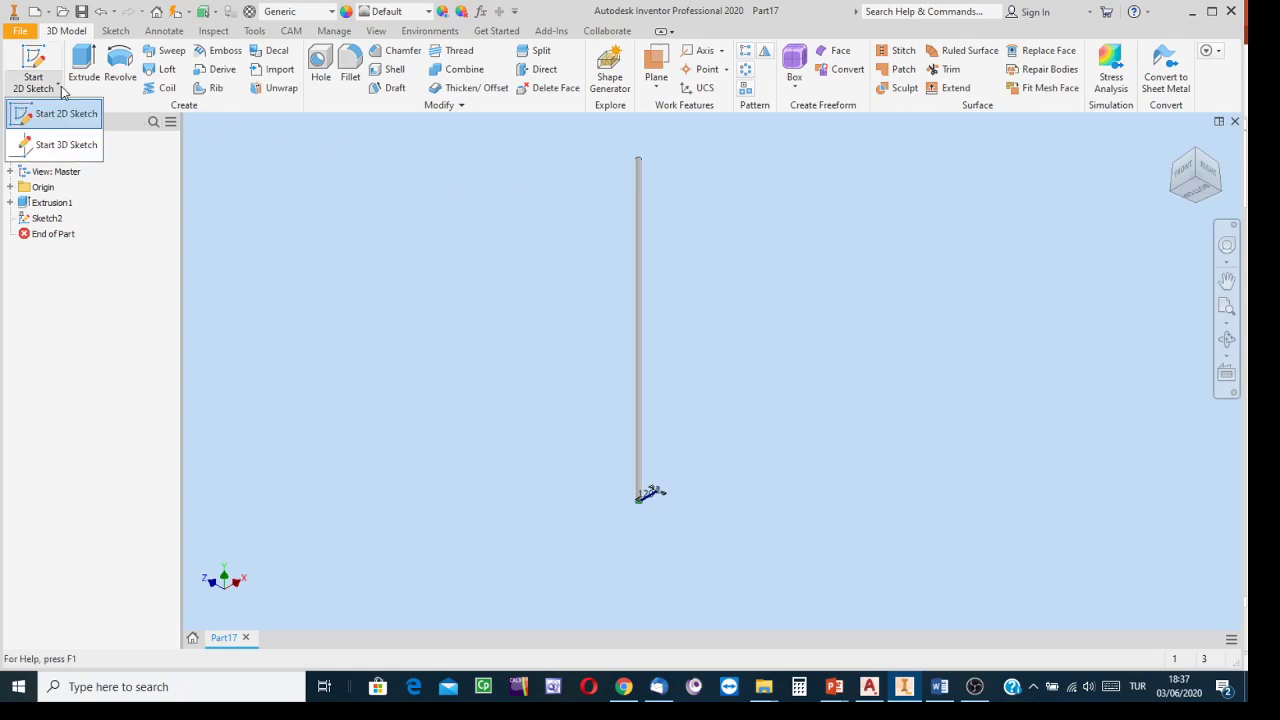
pyautogui.click(50, 146)
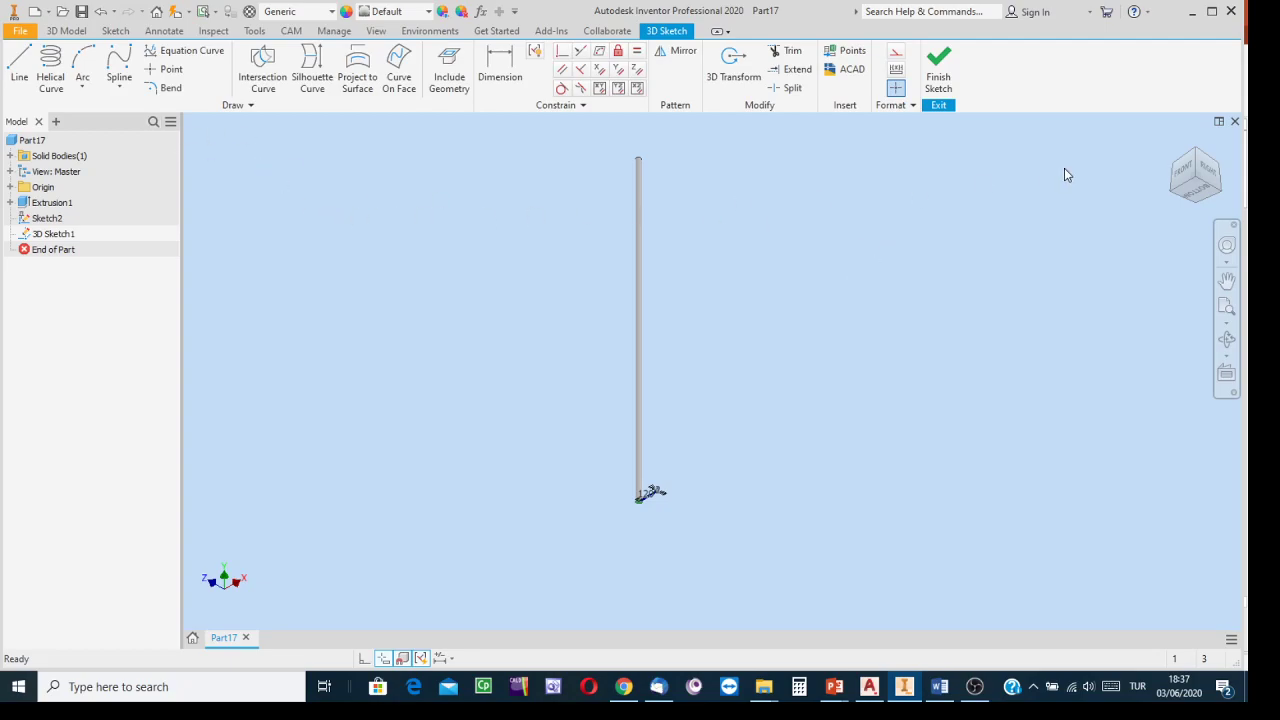
# Start a helical curve defined by Revolution and Height and set its diameter to 30 mm
pyautogui.click(53, 64)
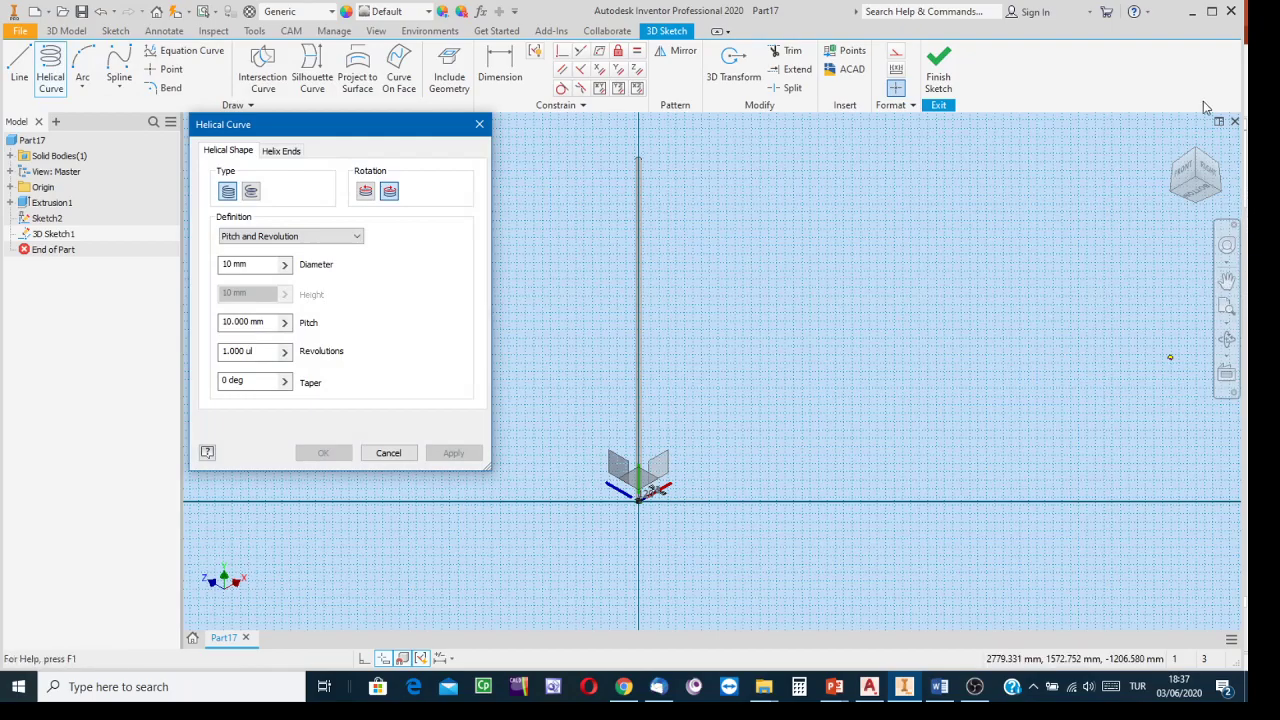
pyautogui.click(1196, 154)
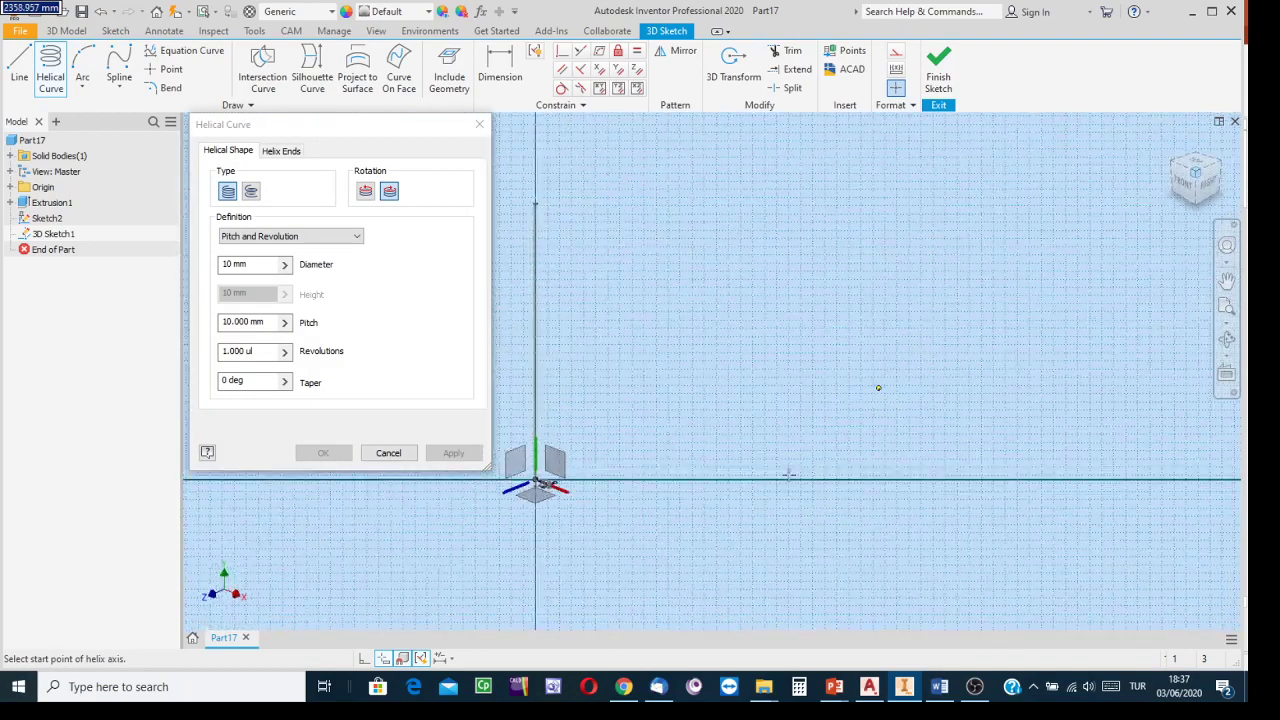
pyautogui.moveTo(794, 386); pyautogui.dragTo(1037, 430, button='middle')
pyautogui.scroll(-5, 848, 449)
pyautogui.moveTo(790, 429); pyautogui.dragTo(943, 527, button='middle')
pyautogui.scroll(3, 930, 510)
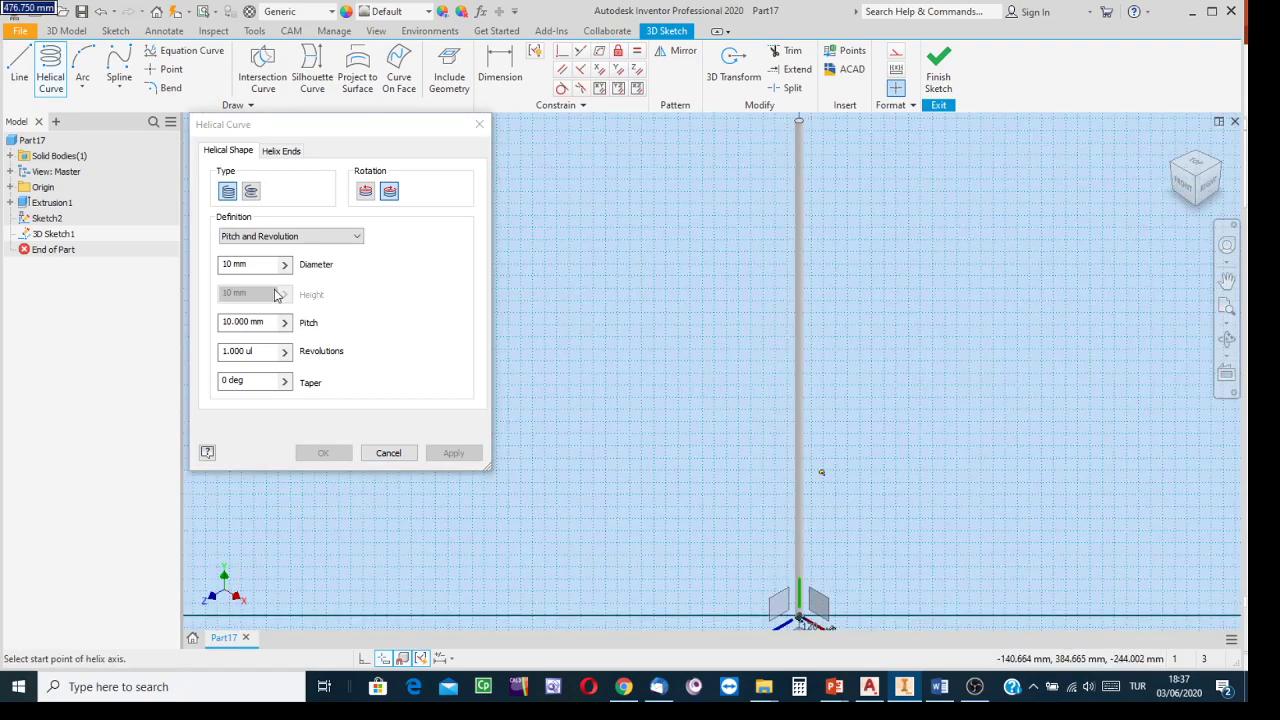
pyautogui.click(356, 239)
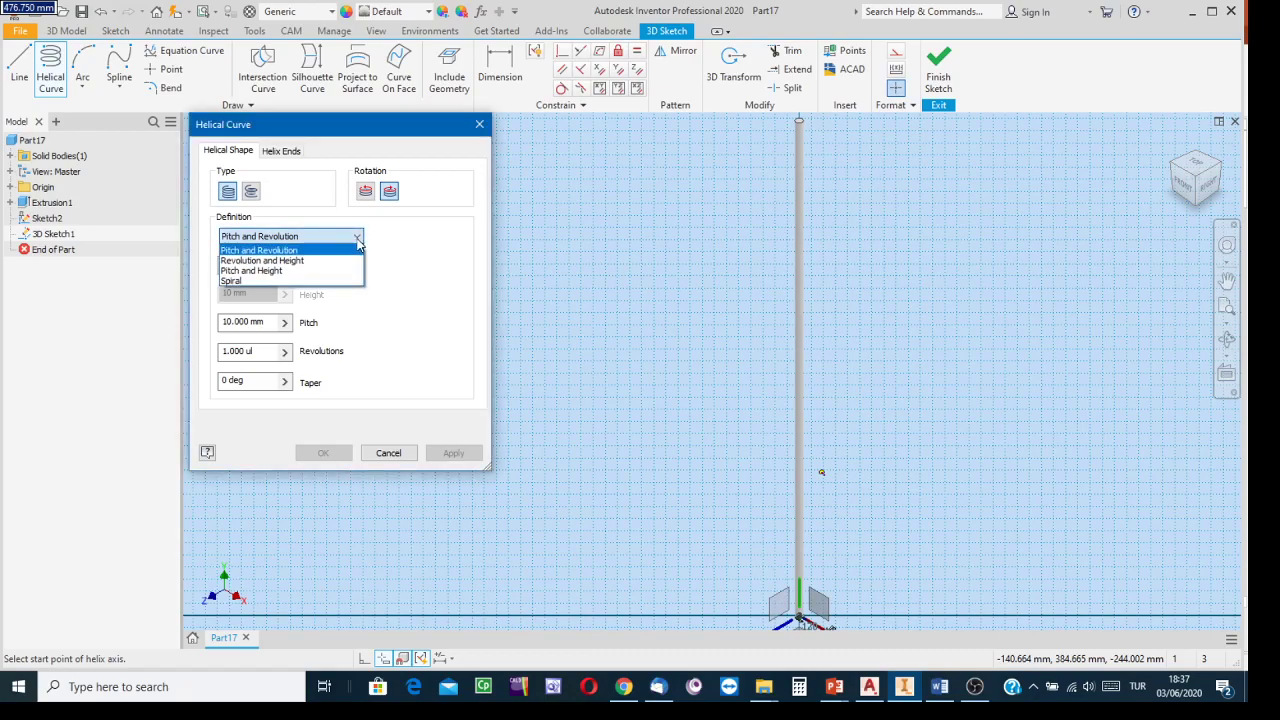
pyautogui.click(291, 262)
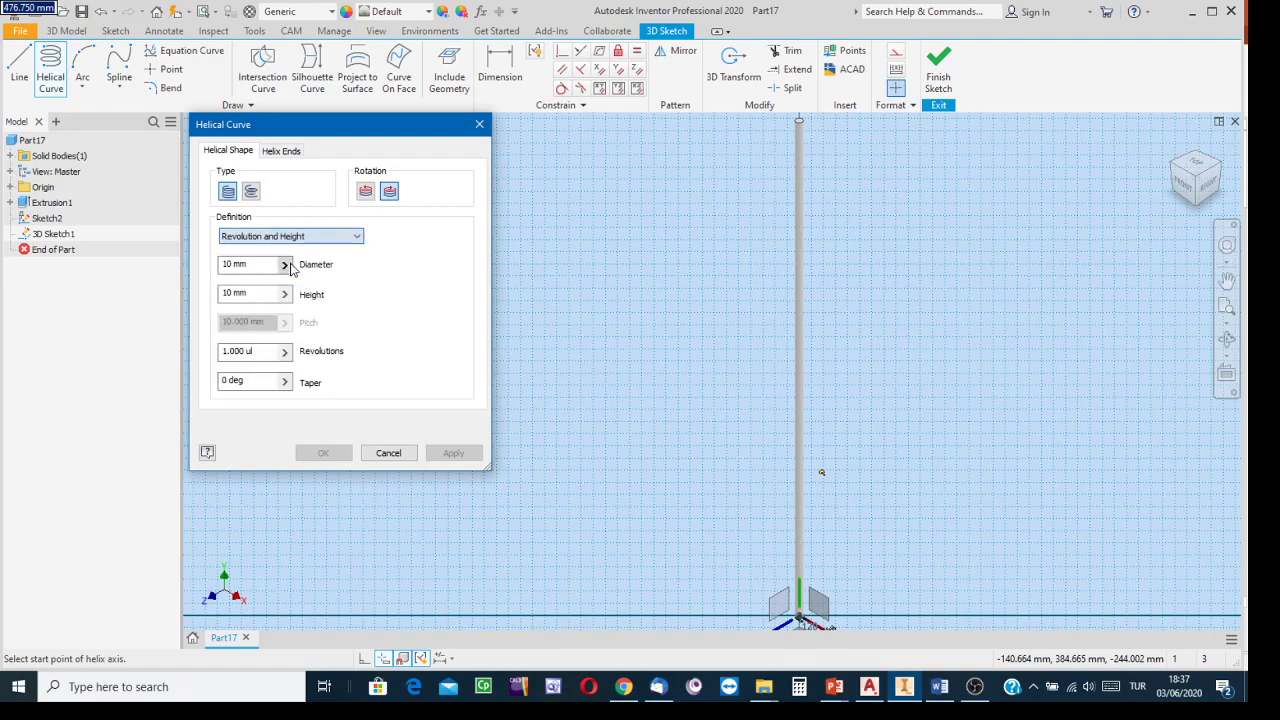
pyautogui.click(265, 265)
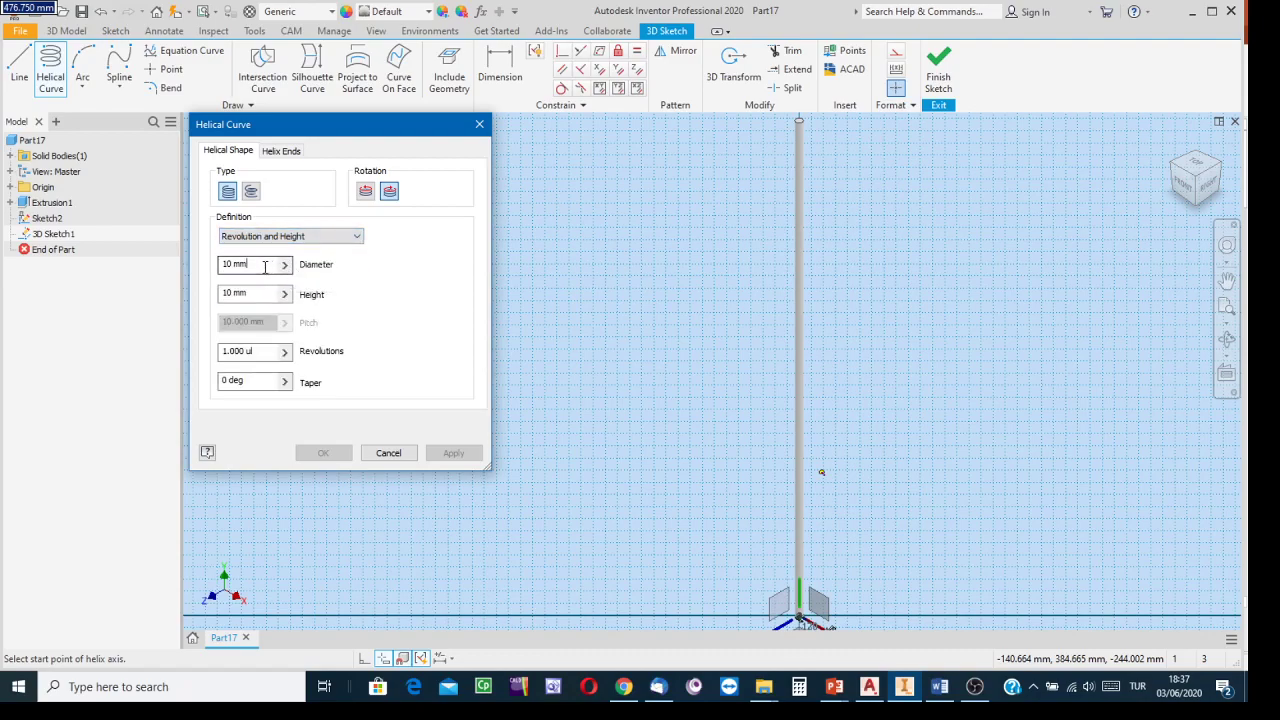
pyautogui.doubleClick(265, 265)
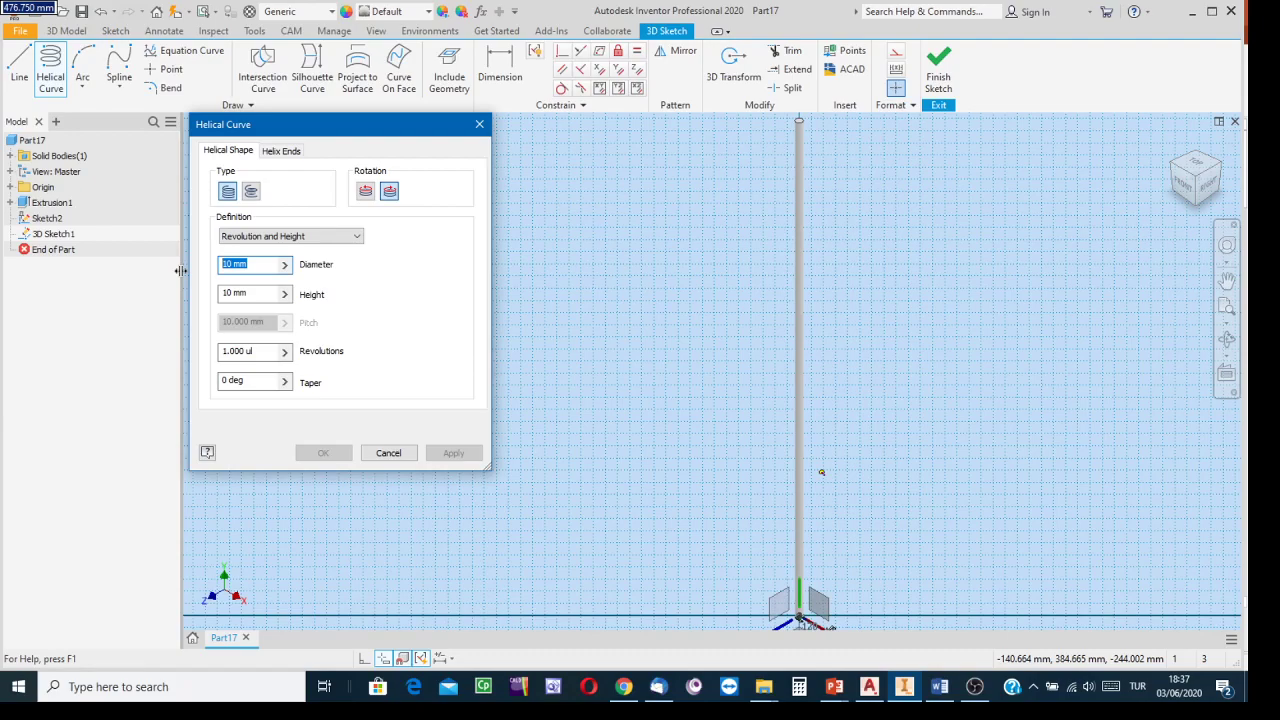
pyautogui.write('30')
# Set the helix height to 2000 mm and the number of revolutions to 16
pyautogui.click(259, 297)
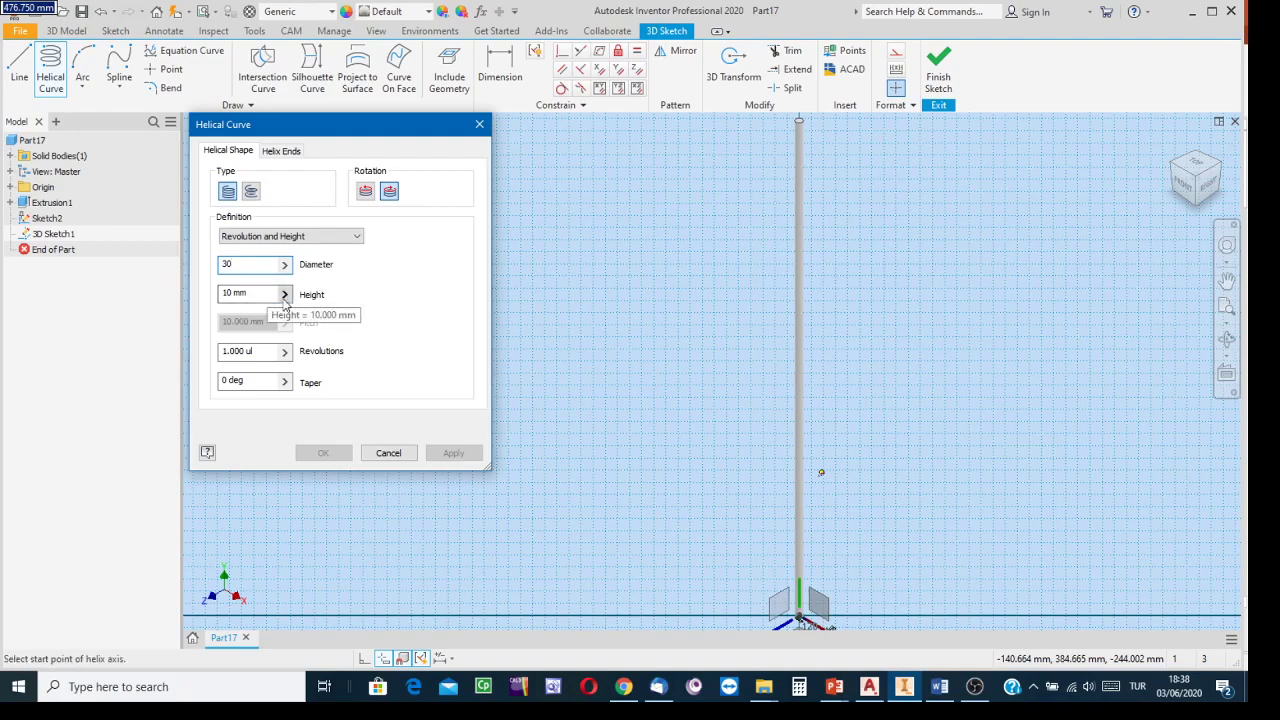
pyautogui.doubleClick(259, 297)
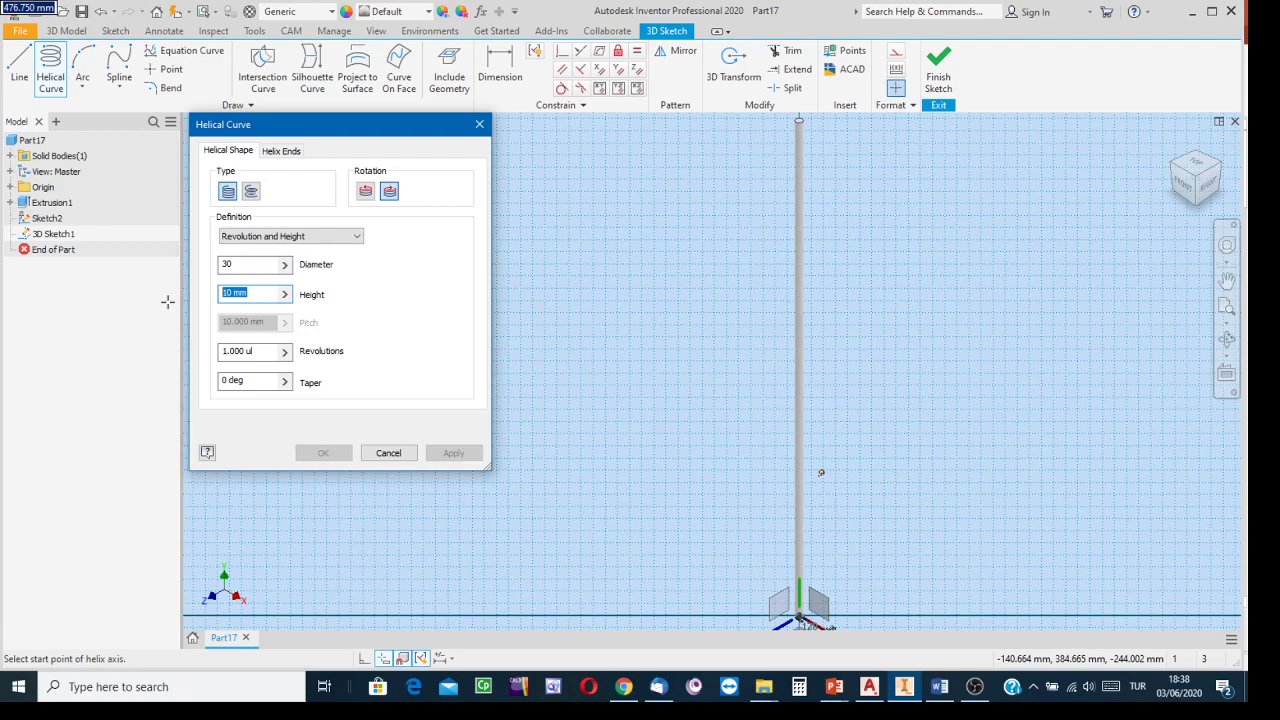
pyautogui.write('2000')
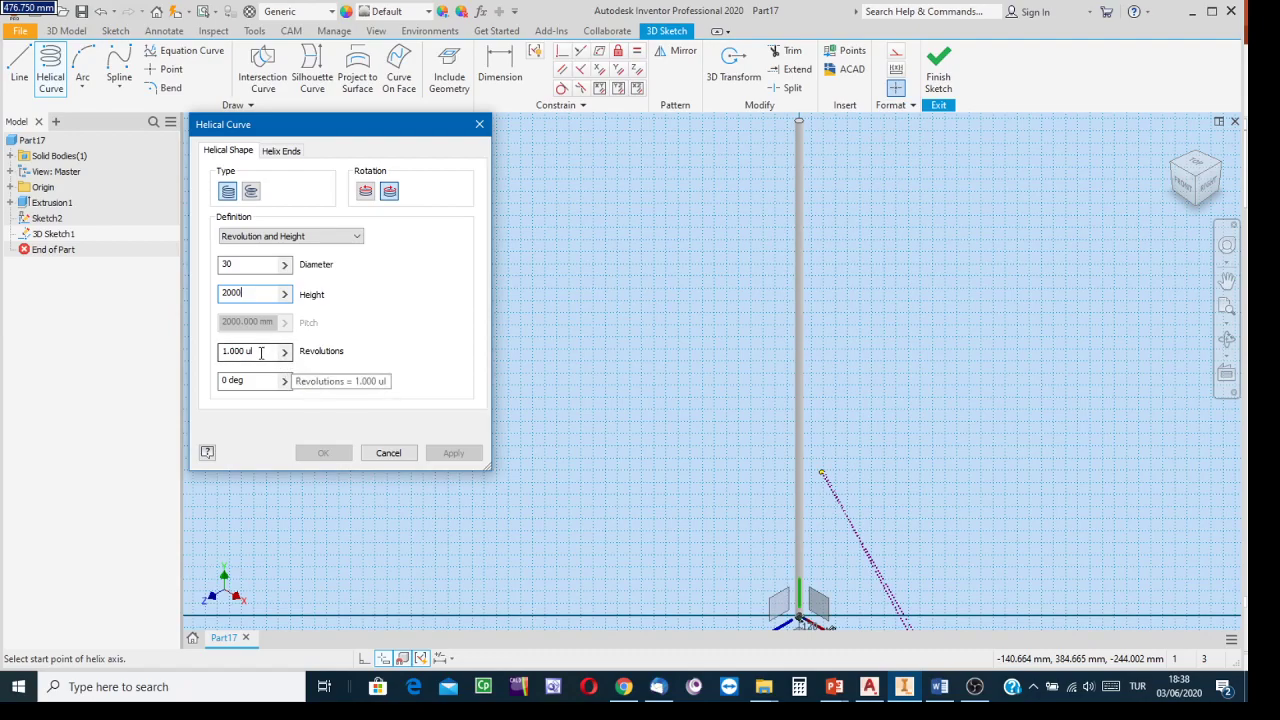
pyautogui.press('Tab')
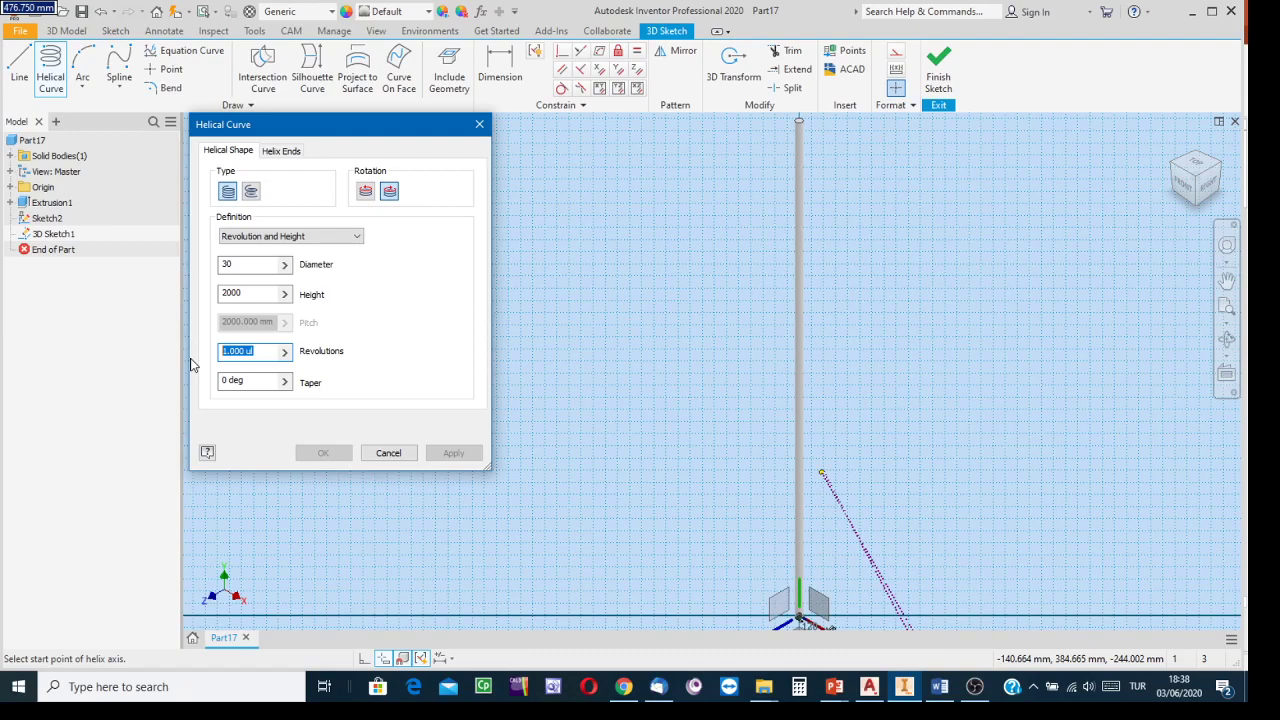
pyautogui.write('16')
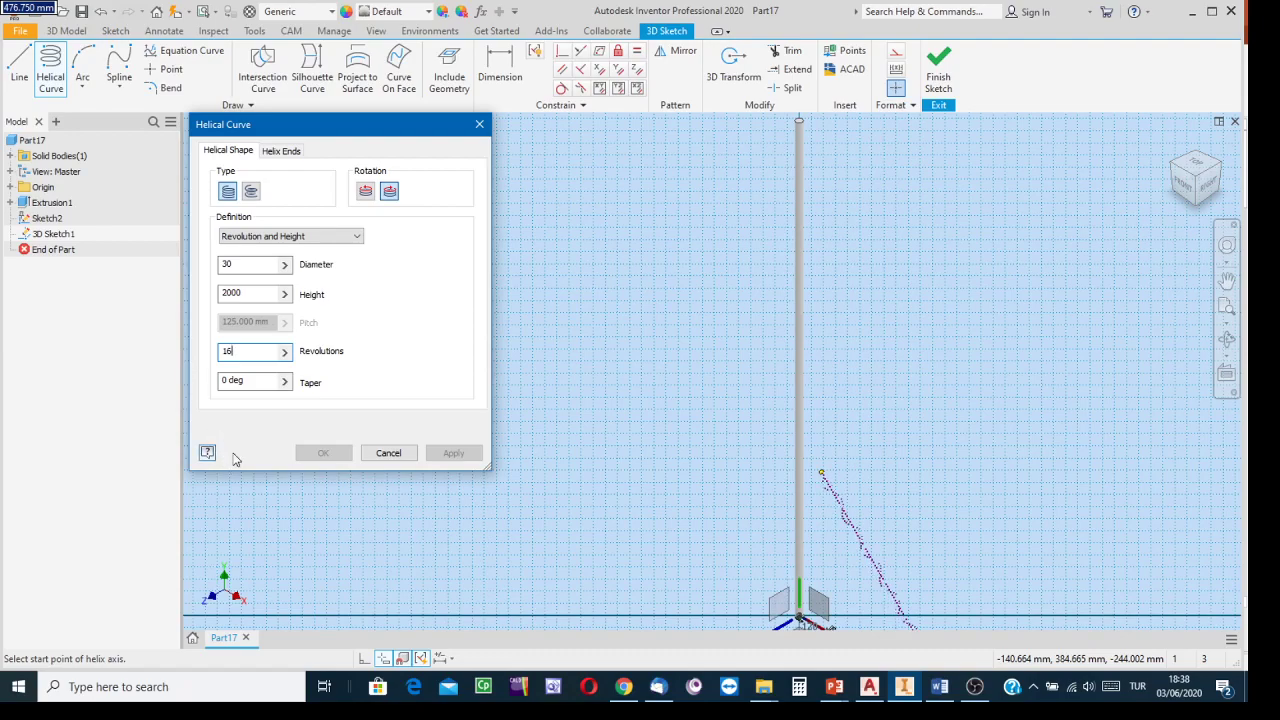
# Place the start point of the helix axis at the centre of the cylinder's bottom face
pyautogui.scroll(-3, 880, 555)
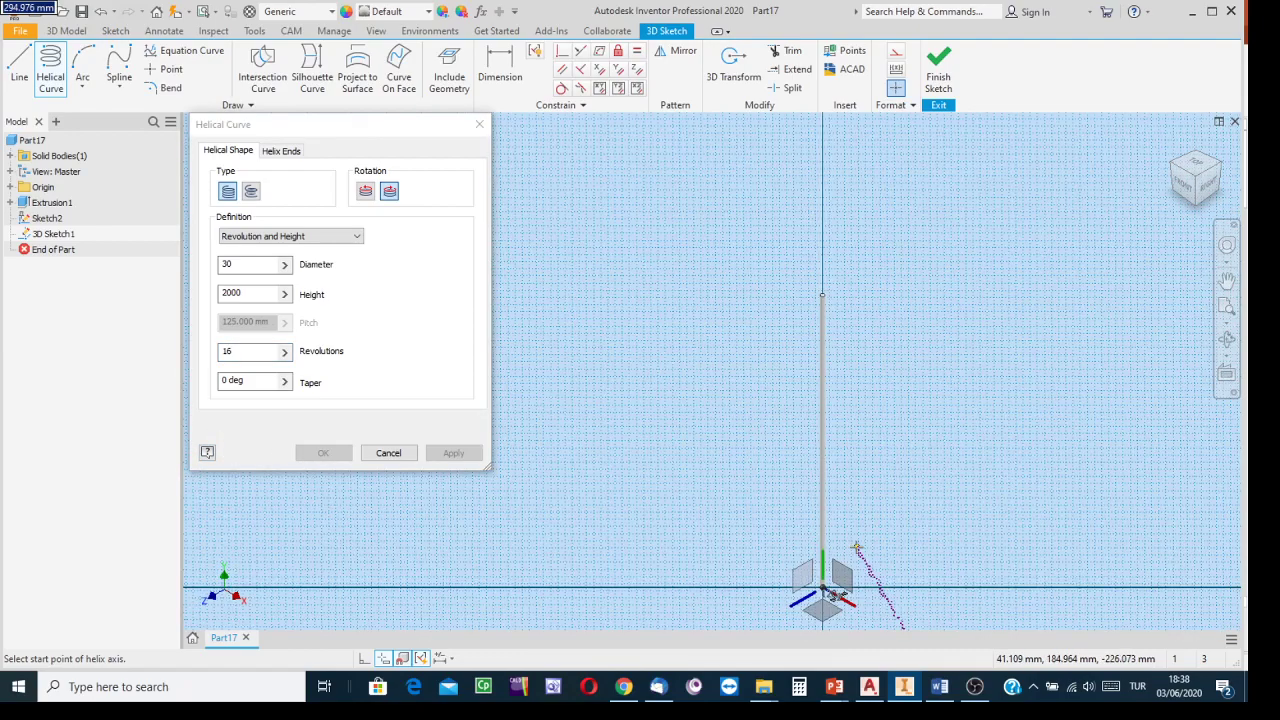
pyautogui.moveTo(862, 562); pyautogui.dragTo(726, 496, button='middle')
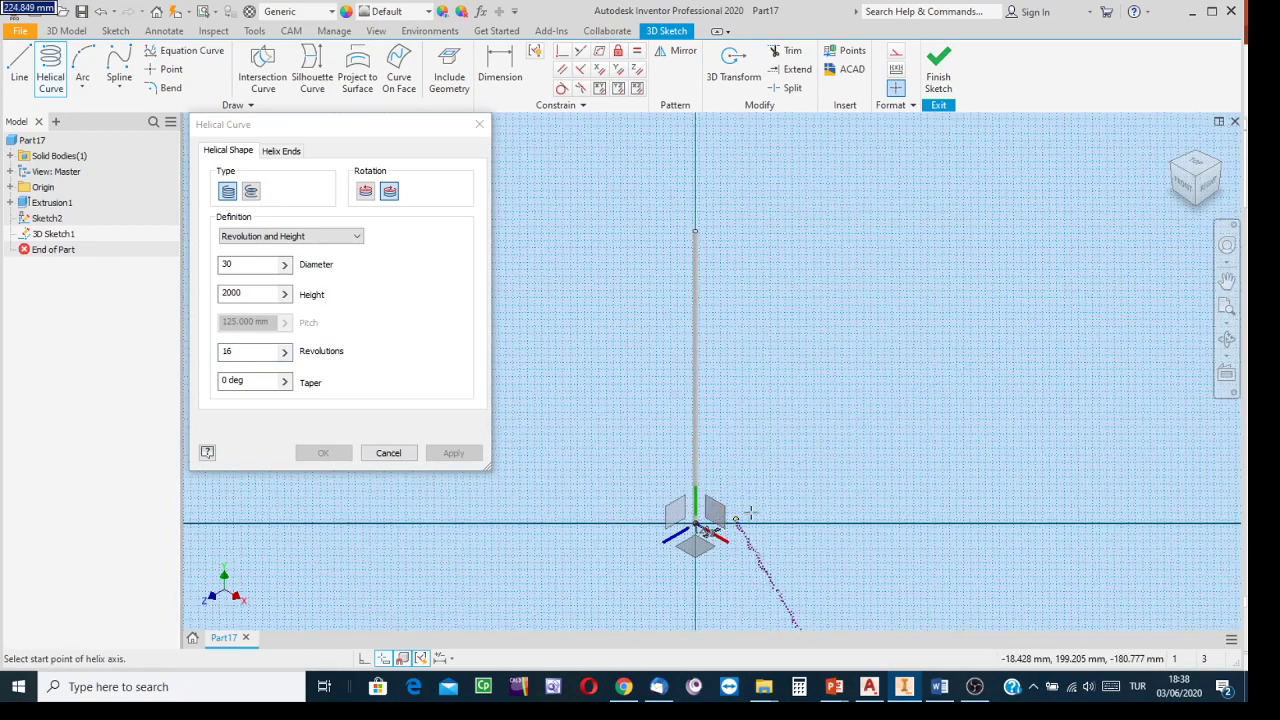
pyautogui.scroll(5, 751, 512)
pyautogui.scroll(-3, 751, 512)
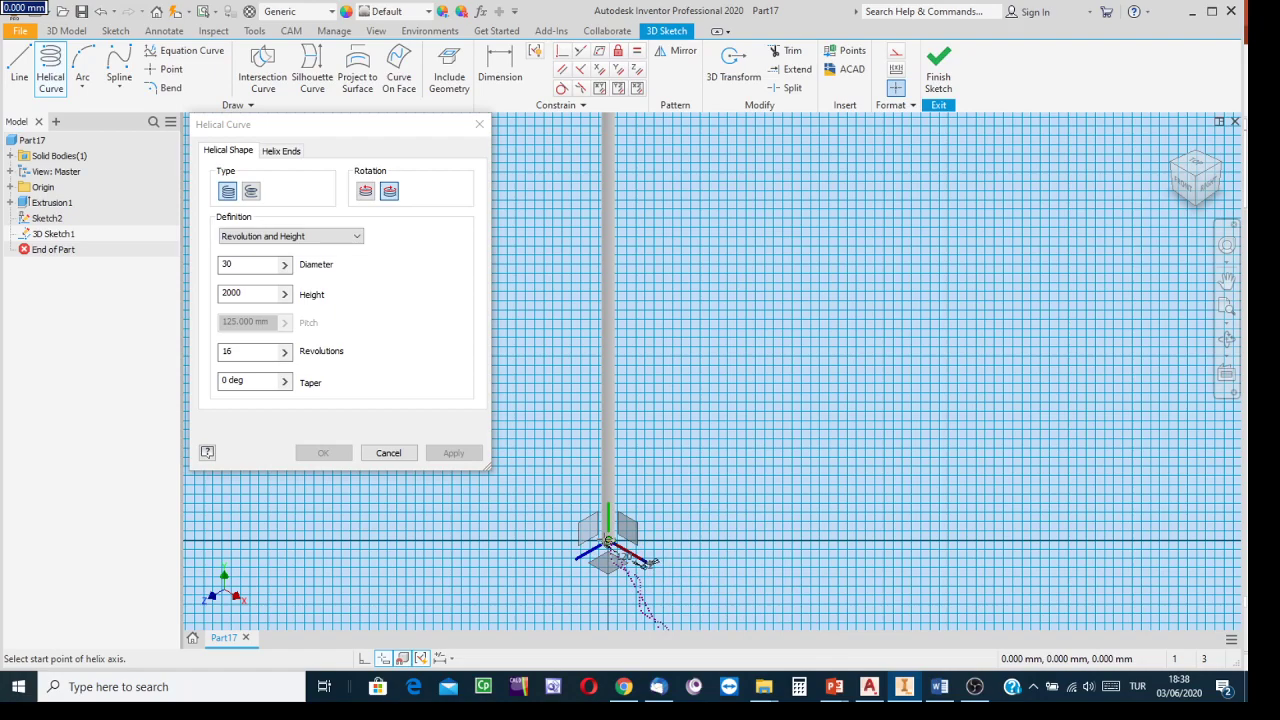
pyautogui.scroll(2, 607, 541)
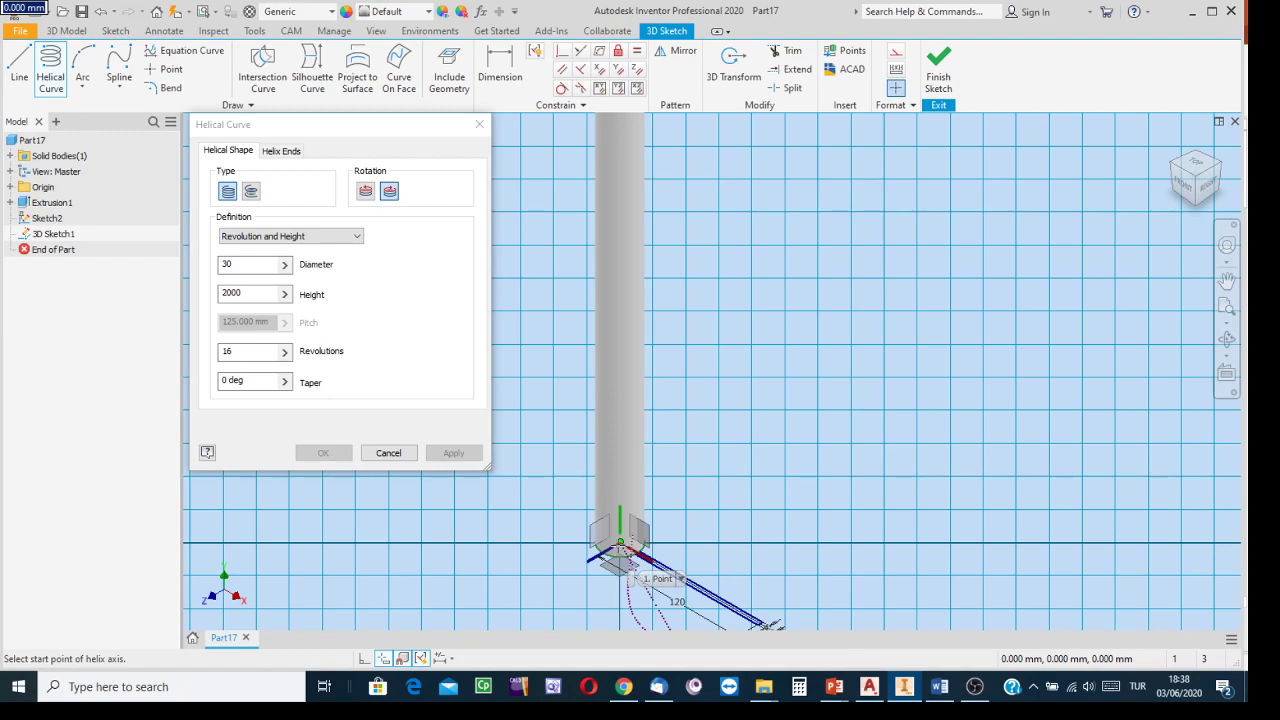
pyautogui.click(621, 542)
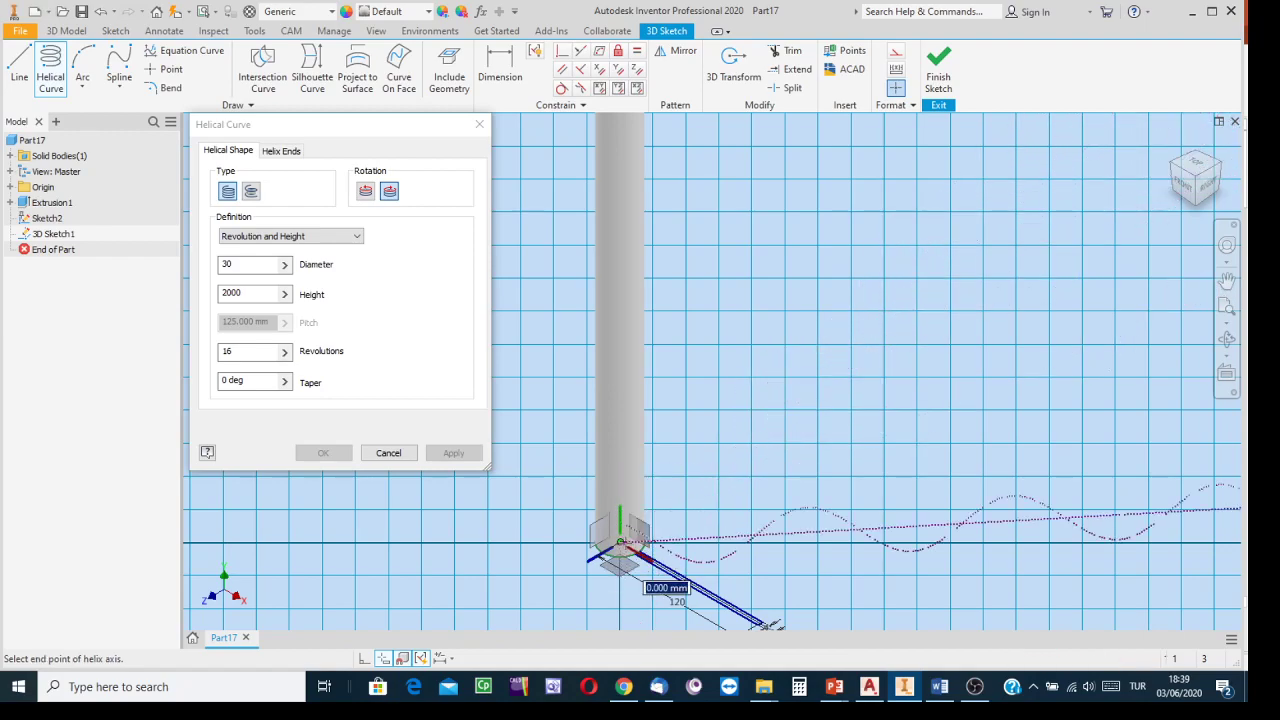
# Place the end point of the helix axis at the centre of the cylinder's top face
pyautogui.scroll(-5, 681, 456)
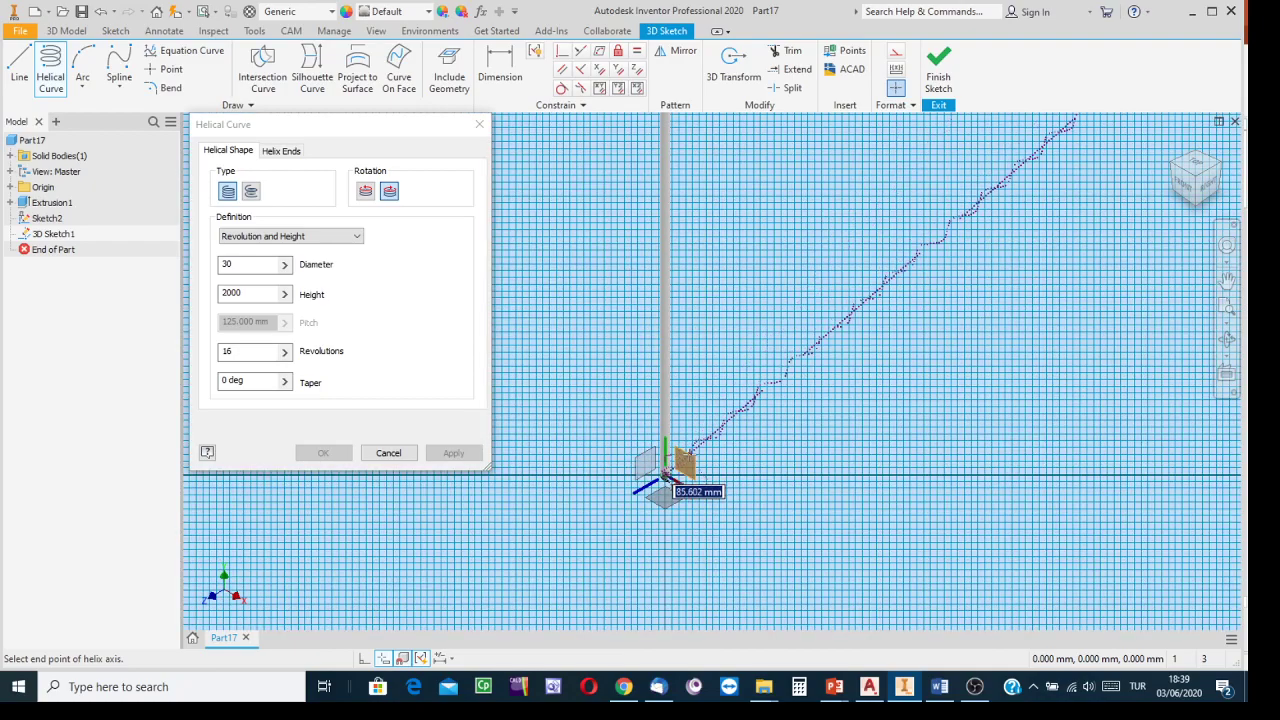
pyautogui.moveTo(690, 440); pyautogui.dragTo(540, 650, button='middle')
pyautogui.scroll(-2, 543, 480)
pyautogui.moveTo(541, 480); pyautogui.dragTo(866, 449, button='middle')
pyautogui.scroll(8, 845, 435)
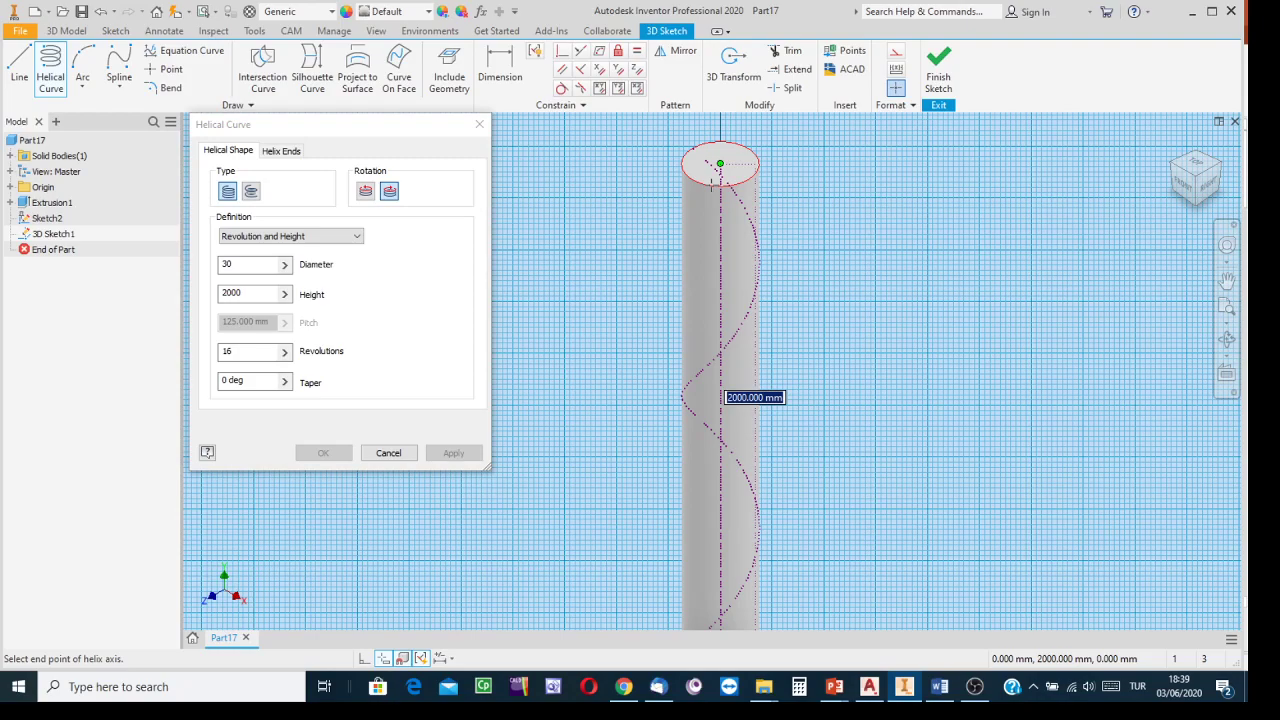
pyautogui.press('Return')
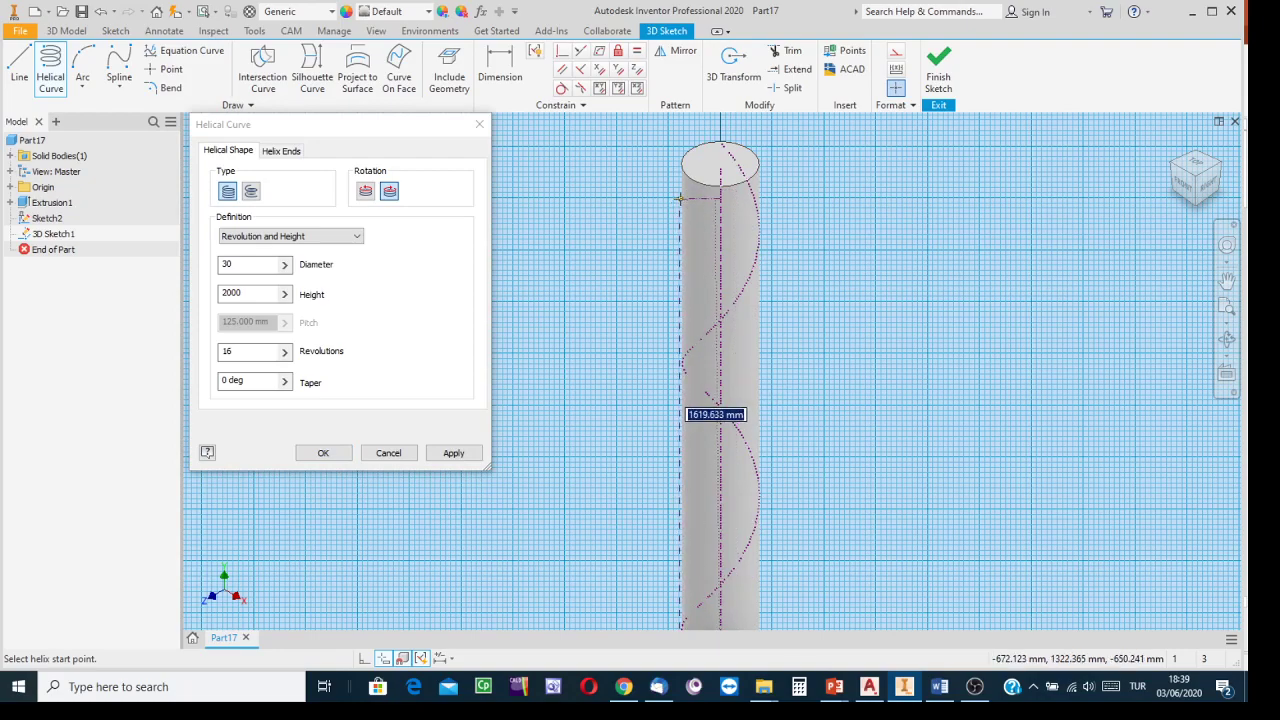
# Create the helical curve around the shaft, close its definition, and finish the 3D sketch
pyautogui.click(452, 453)
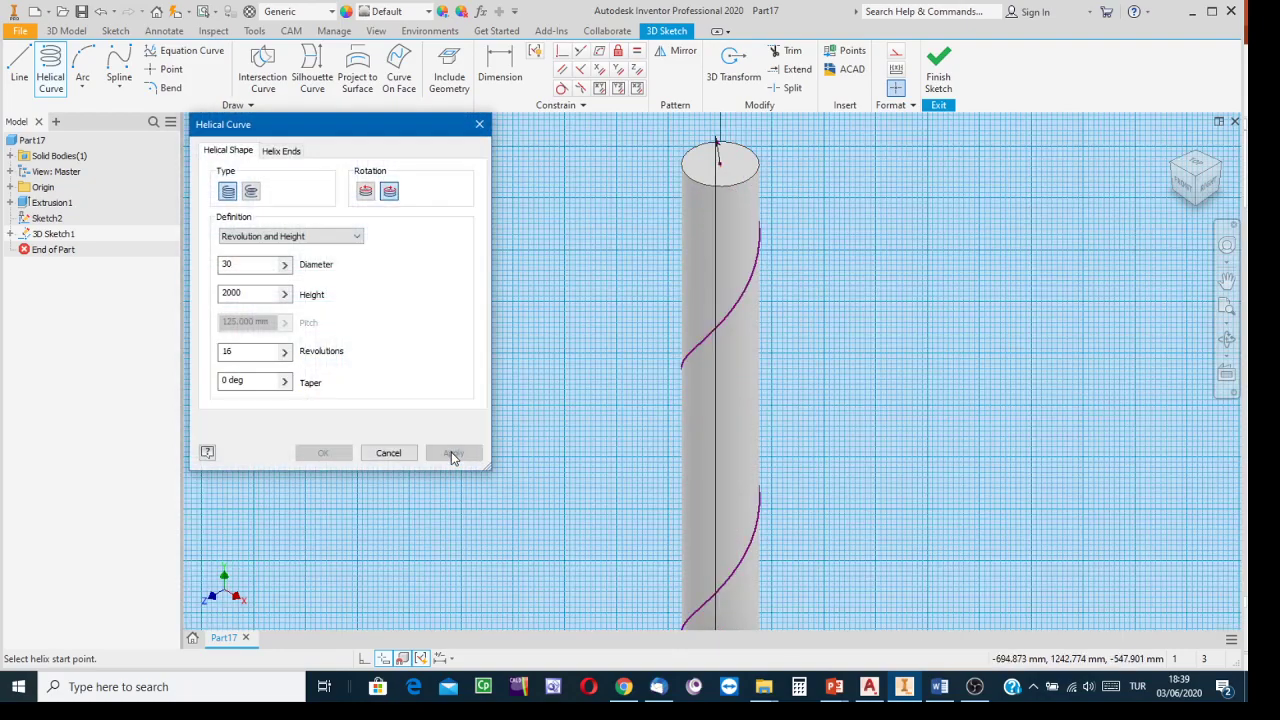
pyautogui.click(391, 459)
pyautogui.click(389, 453)
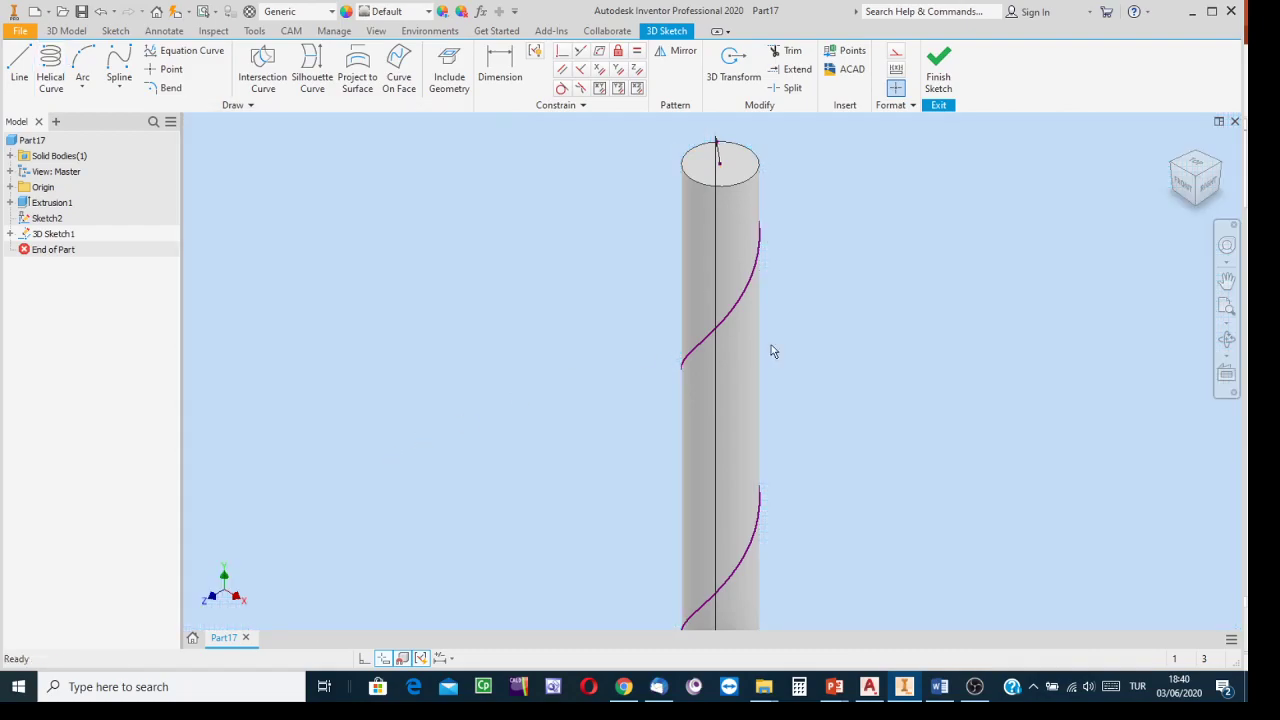
pyautogui.scroll(-3, 838, 430)
pyautogui.moveTo(888, 482); pyautogui.dragTo(741, 252, button='middle')
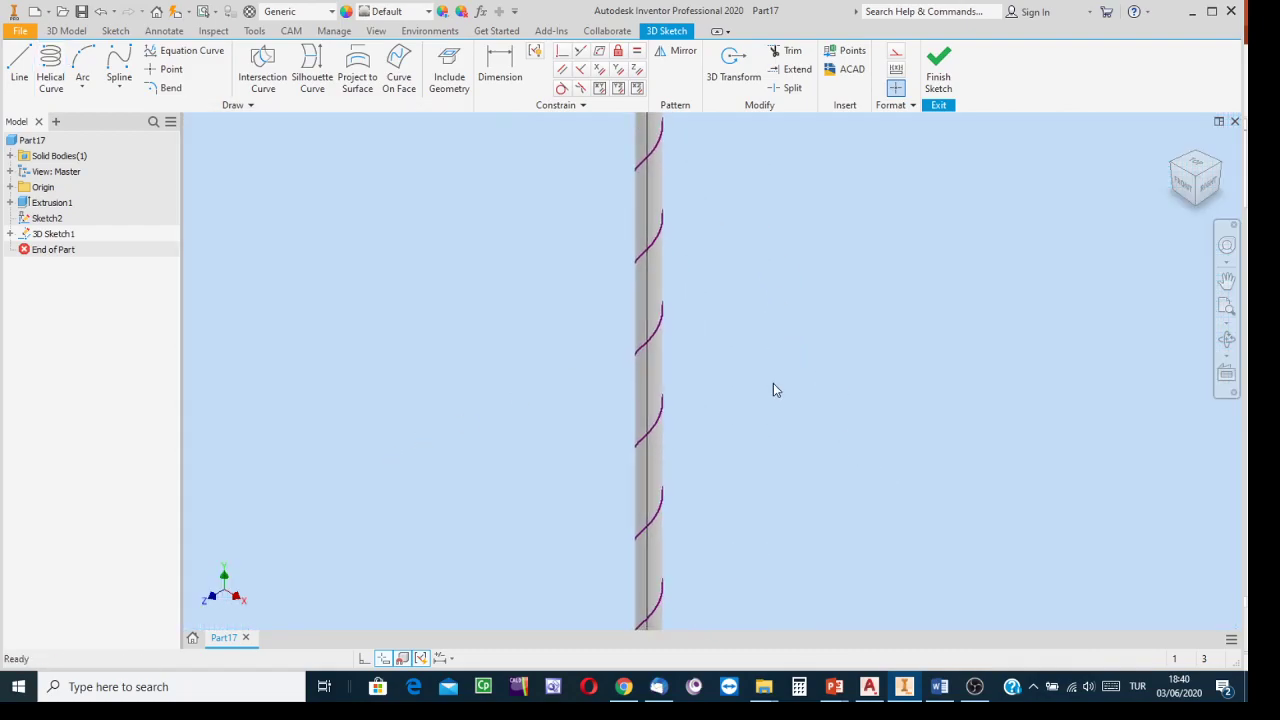
pyautogui.scroll(-3, 774, 386)
pyautogui.moveTo(774, 385); pyautogui.dragTo(598, 150, button='middle')
pyautogui.scroll(-3, 660, 302)
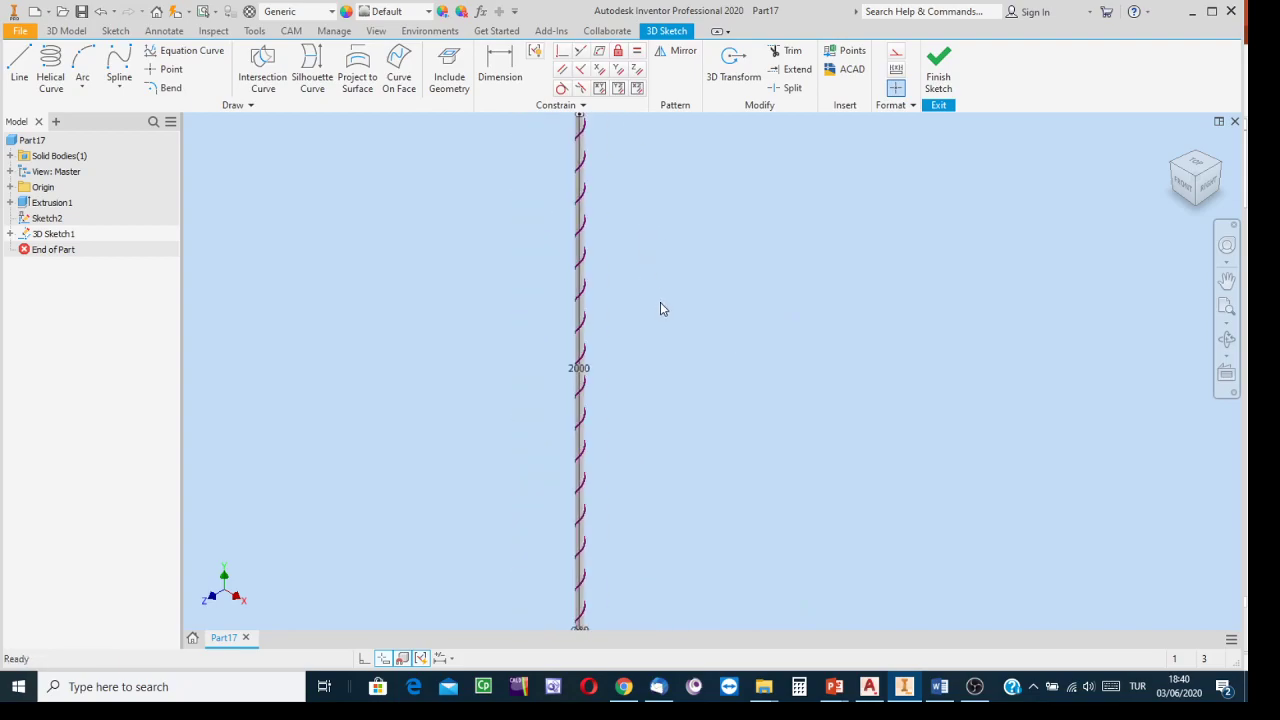
pyautogui.scroll(-3, 699, 401)
pyautogui.scroll(3, 699, 401)
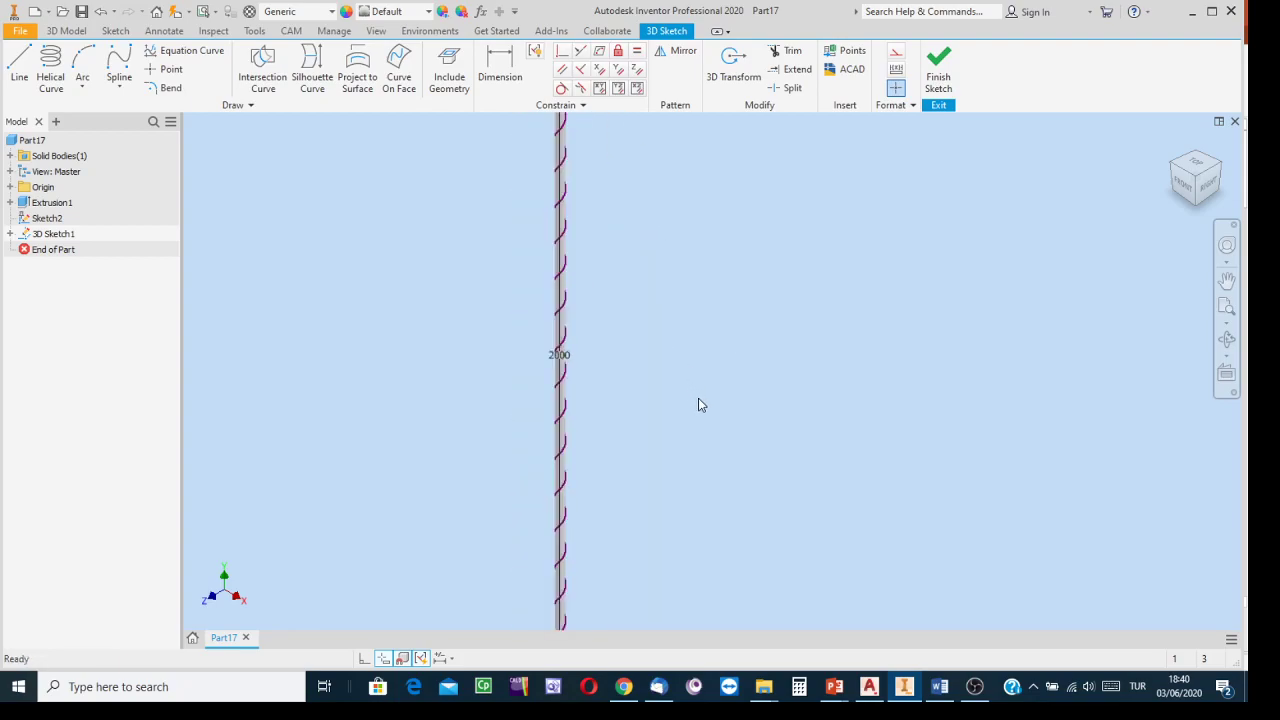
pyautogui.scroll(-3, 699, 403)
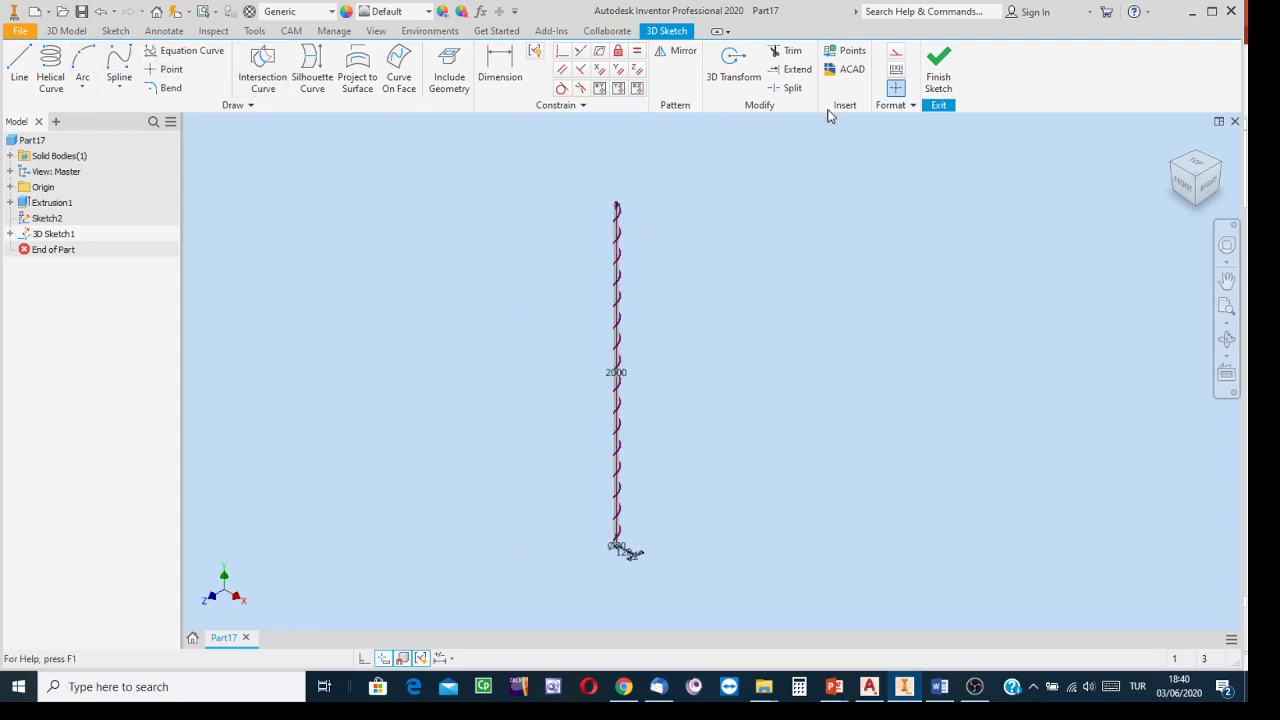
pyautogui.click(940, 62)
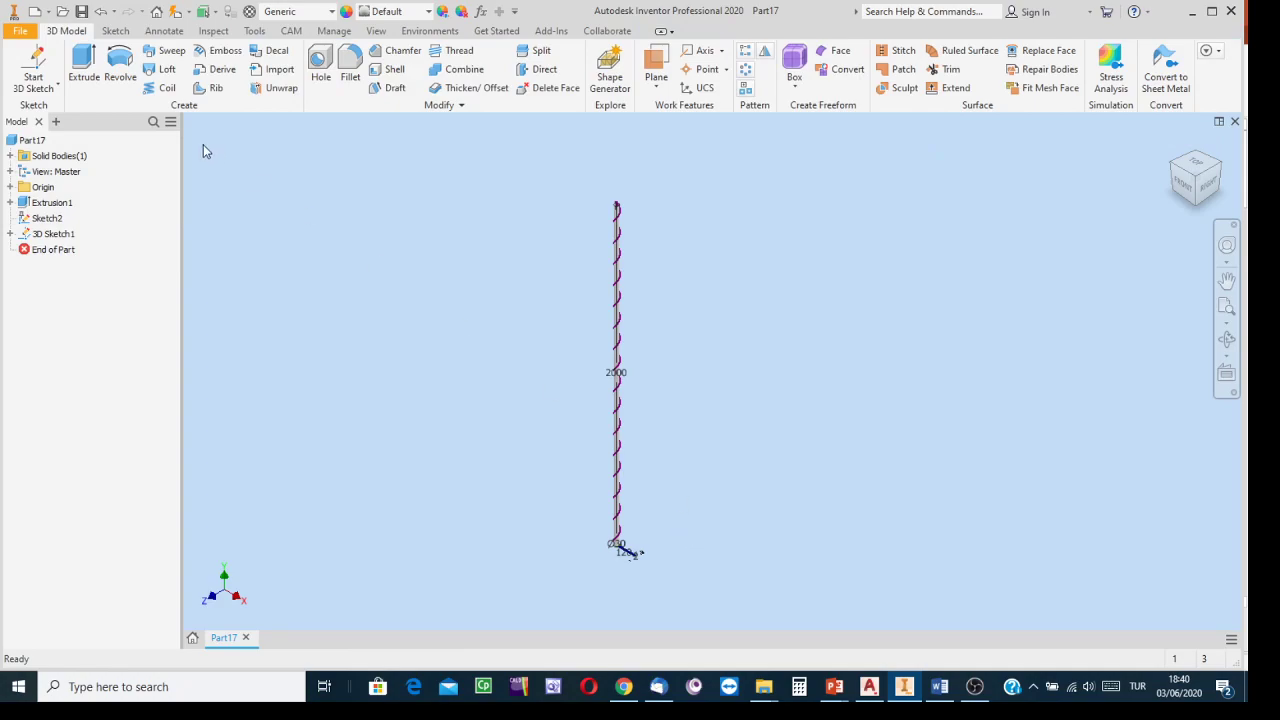
# Start a Sweep and select the thin rectangular blade section at the shaft's base as the profile
pyautogui.click(166, 55)
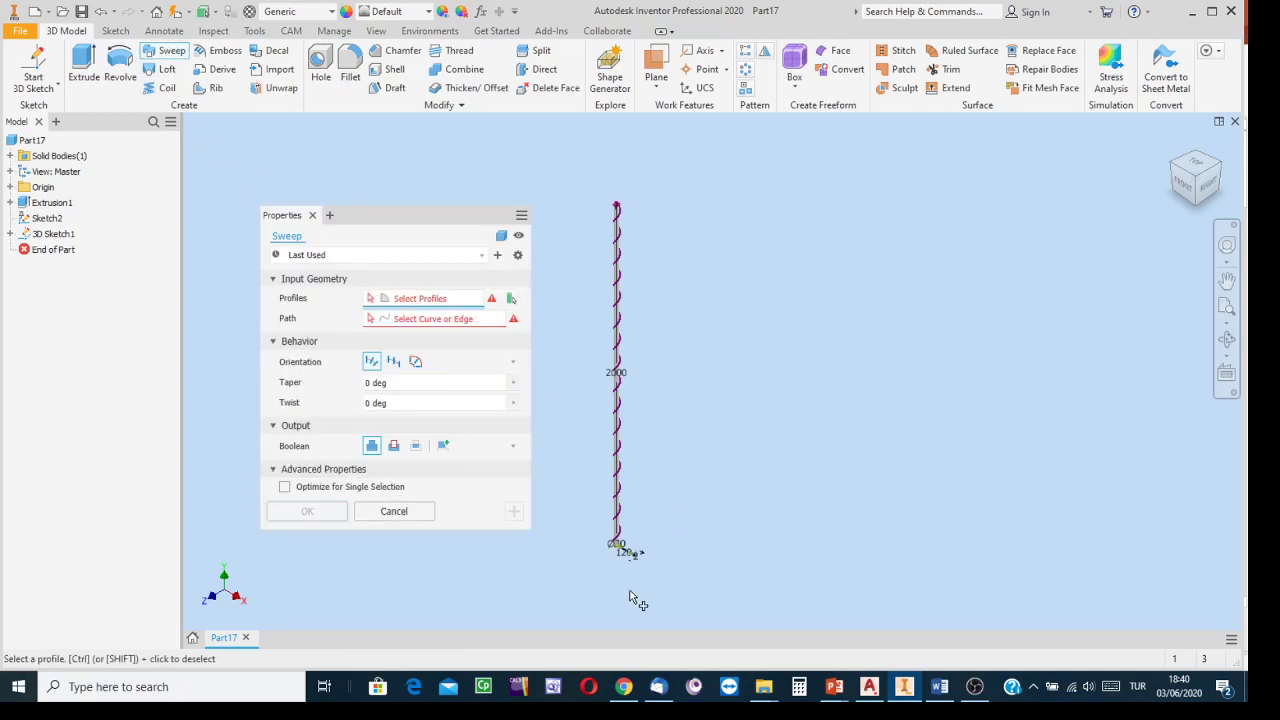
pyautogui.scroll(-5, 662, 574)
pyautogui.moveTo(659, 537); pyautogui.dragTo(1128, 592, button='middle')
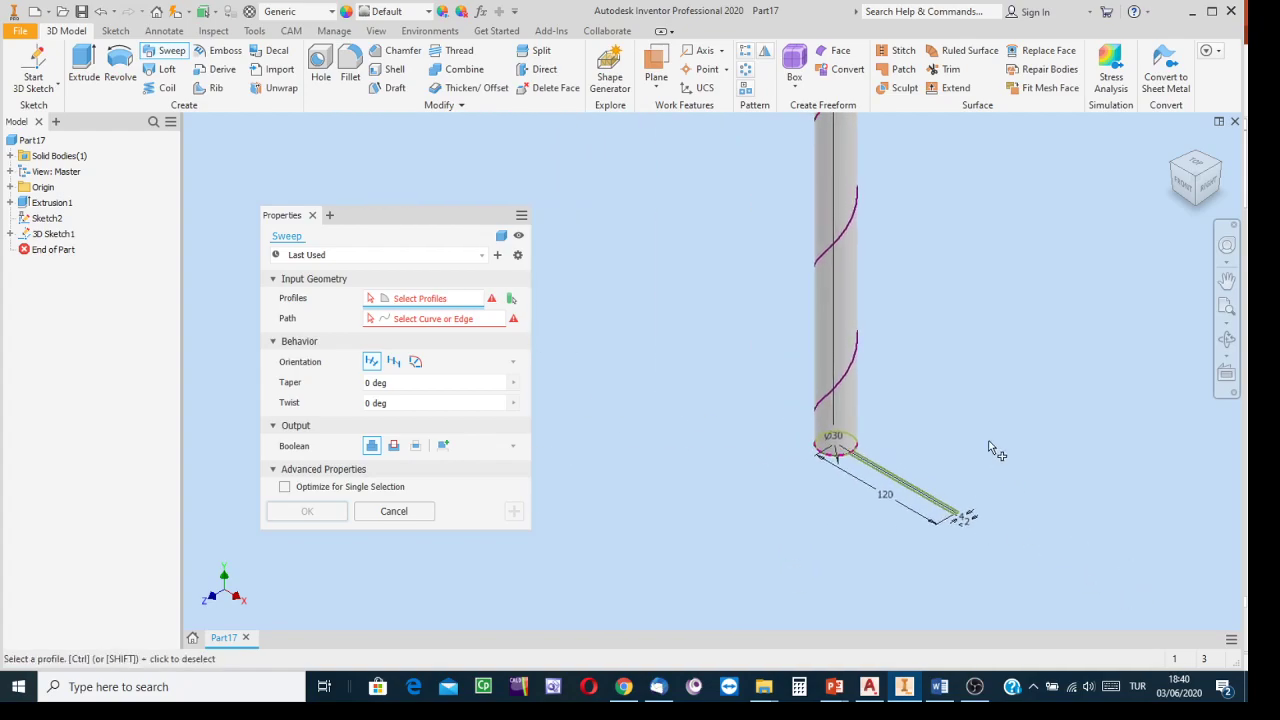
pyautogui.scroll(-5, 993, 450)
pyautogui.moveTo(911, 423); pyautogui.dragTo(1111, 194, button='middle')
pyautogui.moveTo(930, 454); pyautogui.dragTo(1068, 211, button='middle')
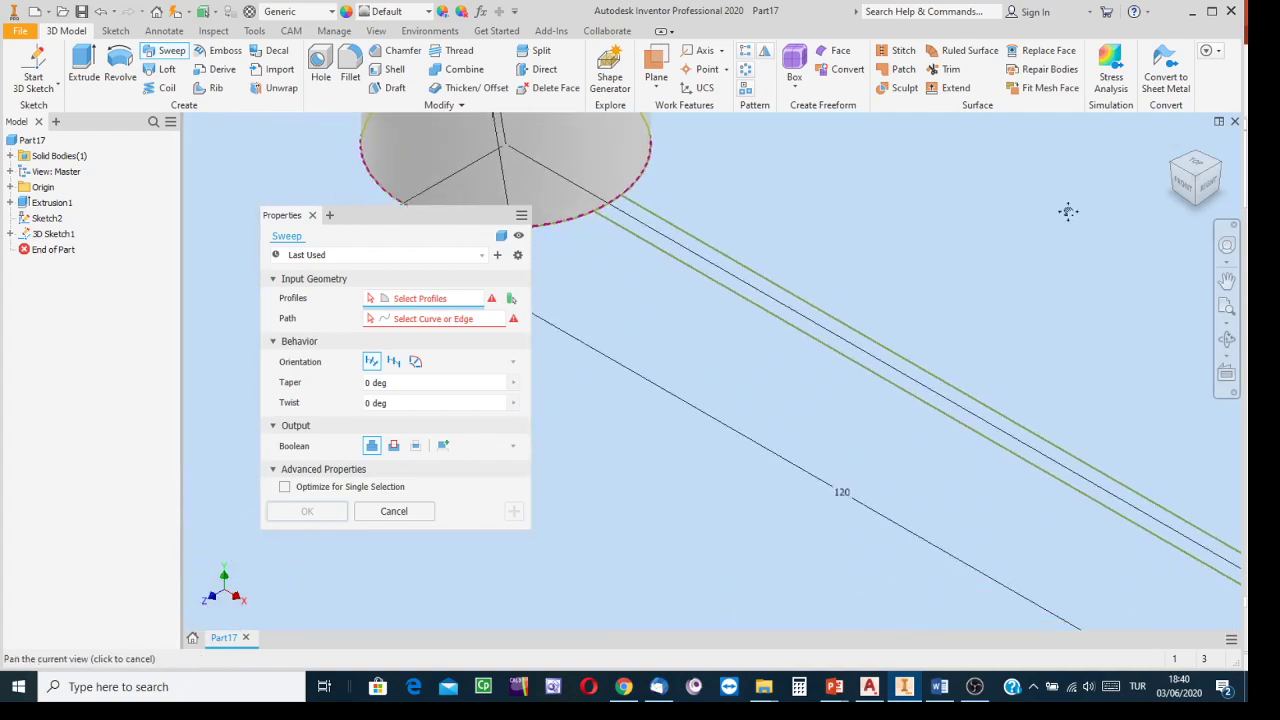
pyautogui.scroll(3, 1039, 224)
pyautogui.moveTo(1000, 254); pyautogui.dragTo(843, 271, button='middle')
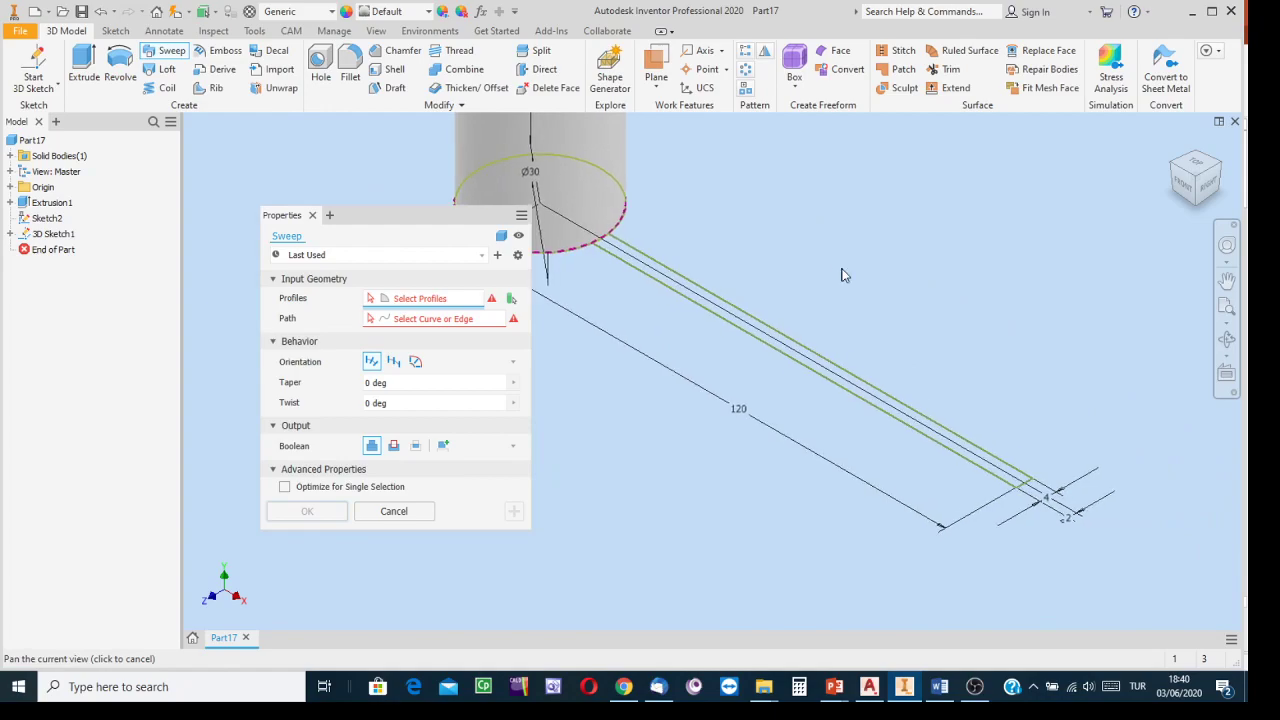
pyautogui.click(793, 347)
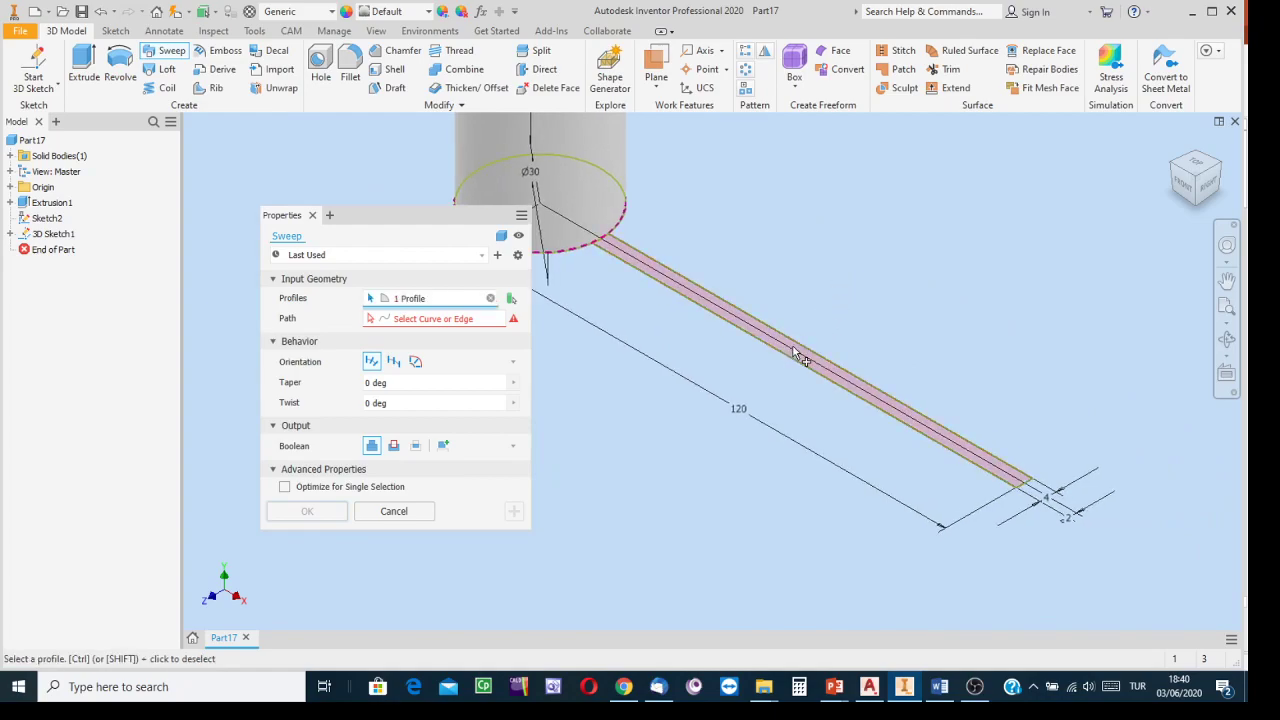
# Select the helix around the shaft as the sweep path and create the blade joined to the shaft
pyautogui.click(432, 328)
pyautogui.scroll(-5, 810, 254)
pyautogui.moveTo(866, 234); pyautogui.dragTo(819, 598, button='middle')
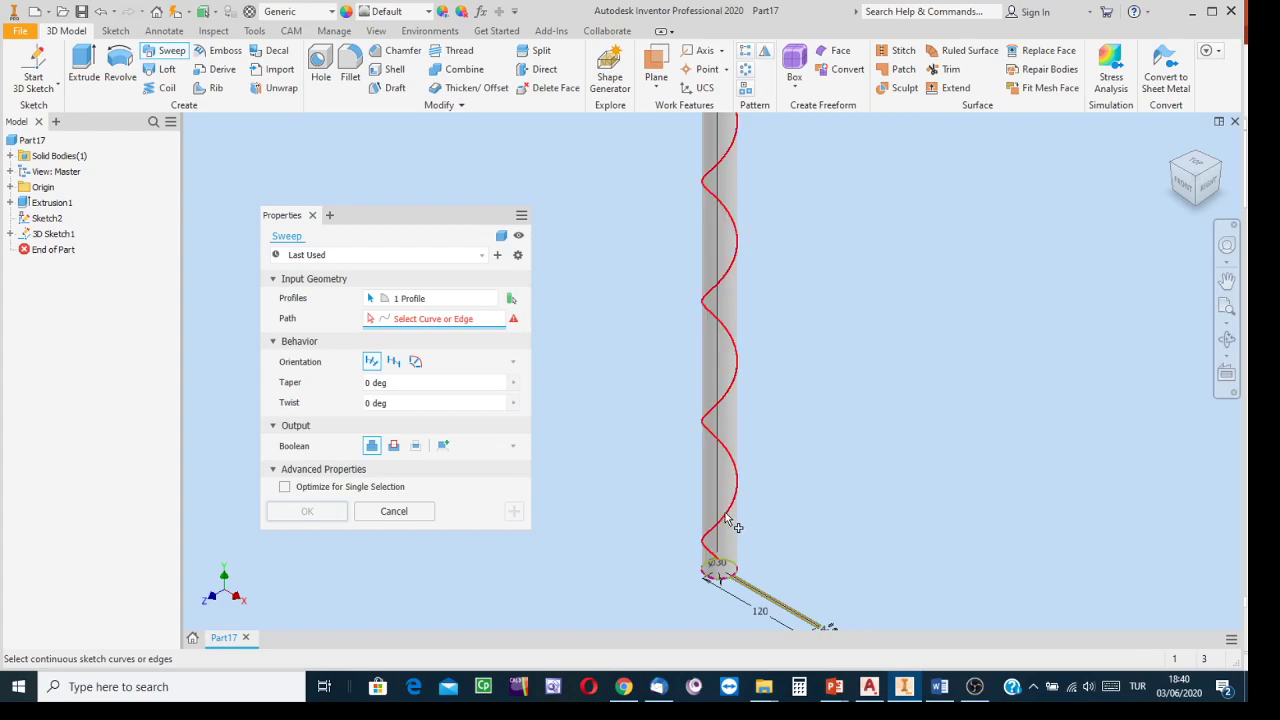
pyautogui.click(726, 514)
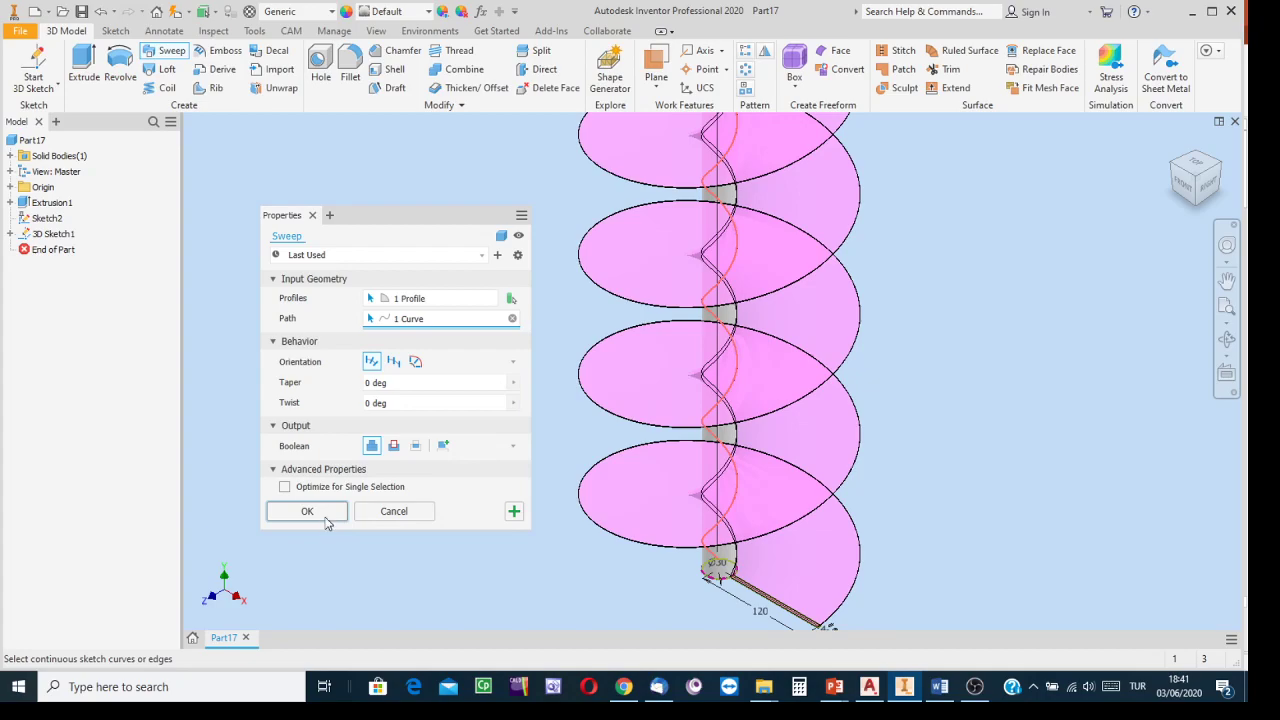
pyautogui.scroll(-3, 1000, 440)
pyautogui.moveTo(991, 434); pyautogui.dragTo(914, 617, button='middle')
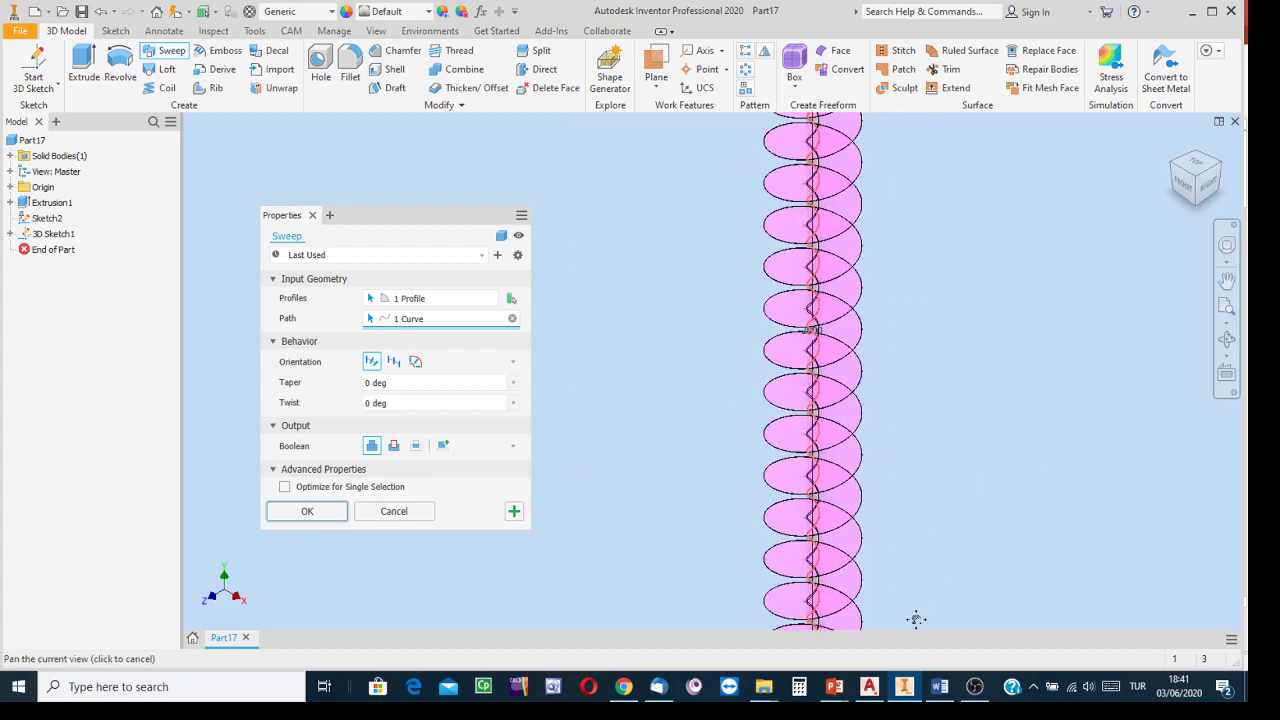
pyautogui.click(298, 511)
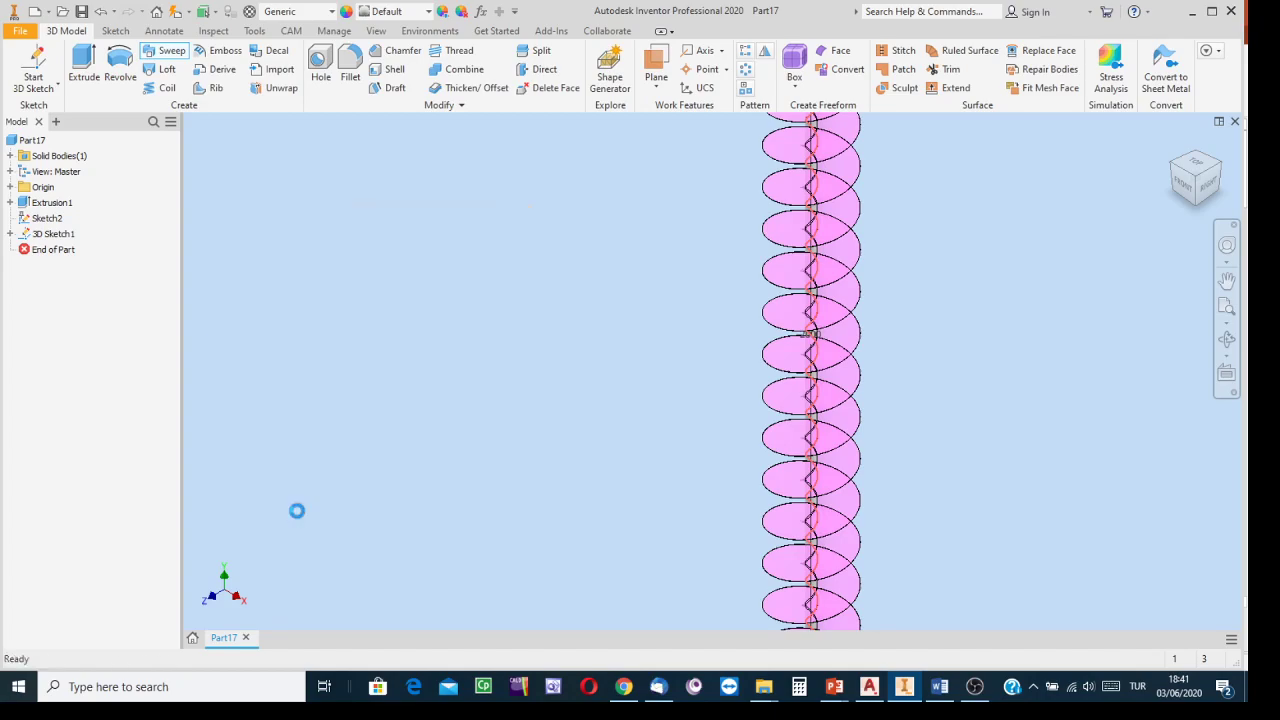
# Examine the finished screw blade from the shaft's end and along its full length
pyautogui.scroll(-3, 1051, 430)
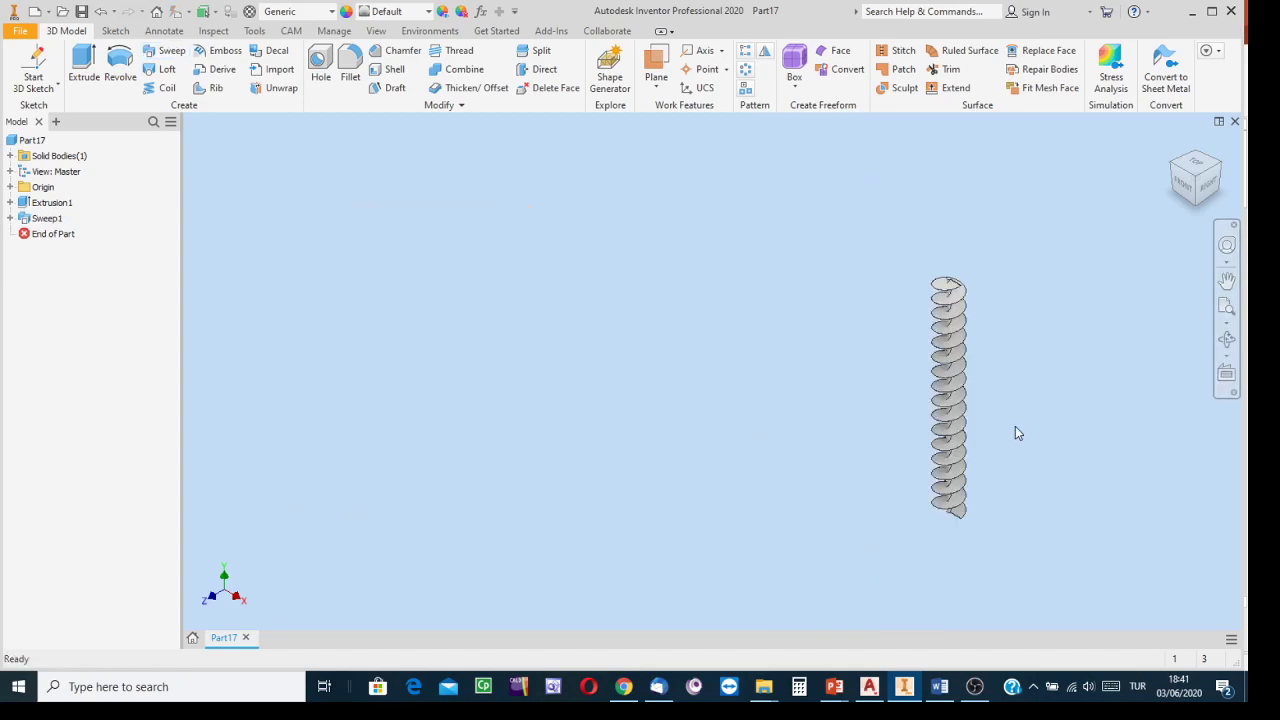
pyautogui.moveTo(1014, 434); pyautogui.dragTo(948, 434, button='middle')
pyautogui.click(1227, 340)
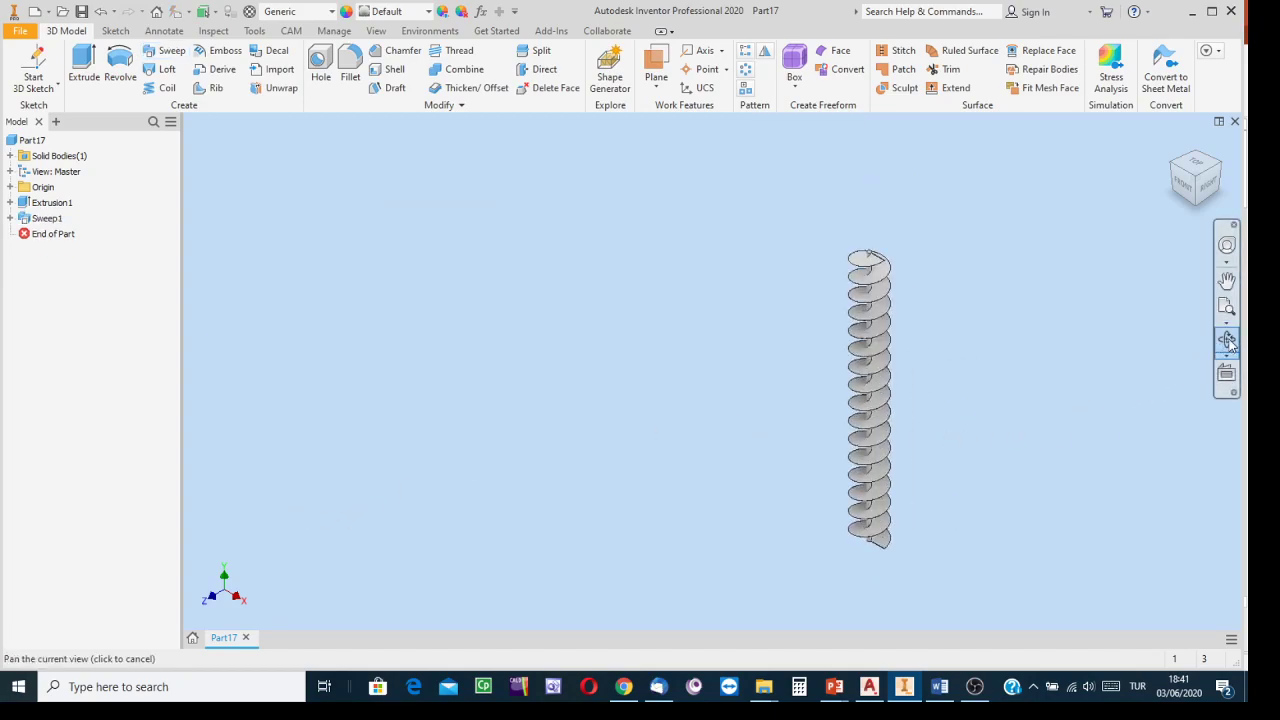
pyautogui.moveTo(943, 386); pyautogui.dragTo(951, 337)
pyautogui.scroll(5, 891, 279)
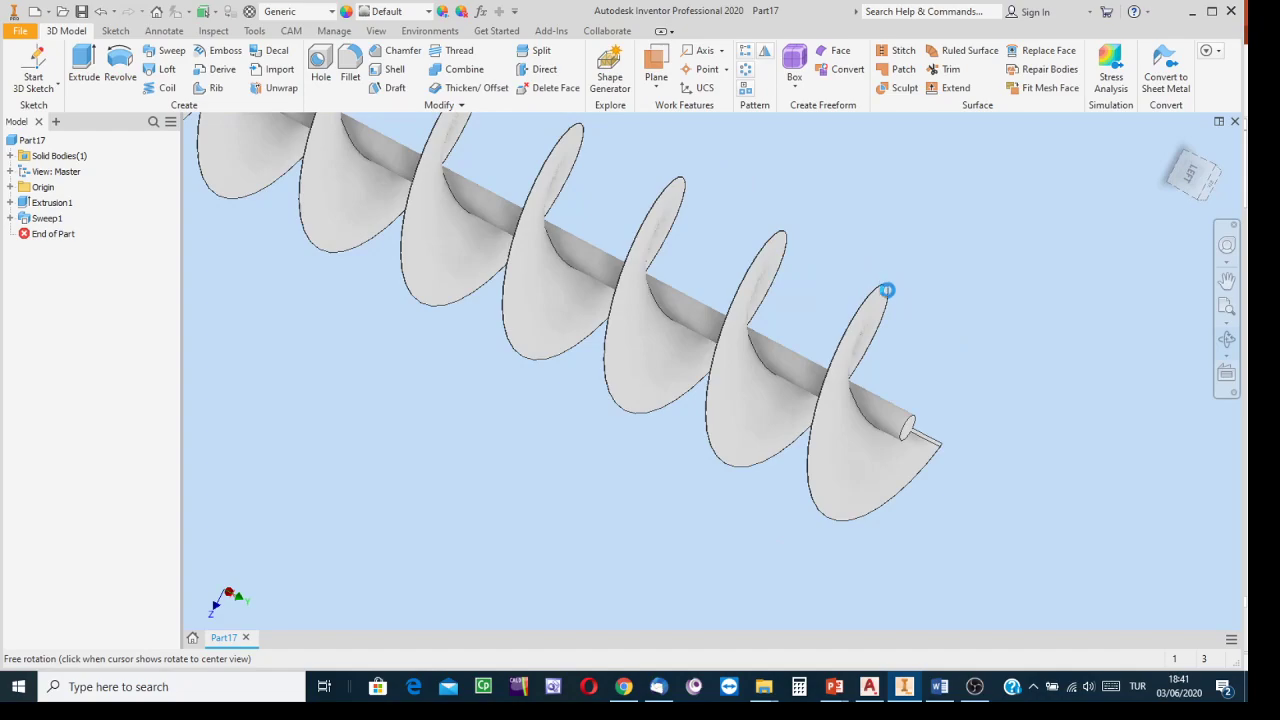
pyautogui.scroll(-3, 895, 372)
pyautogui.moveTo(911, 405); pyautogui.dragTo(953, 538, button='middle')
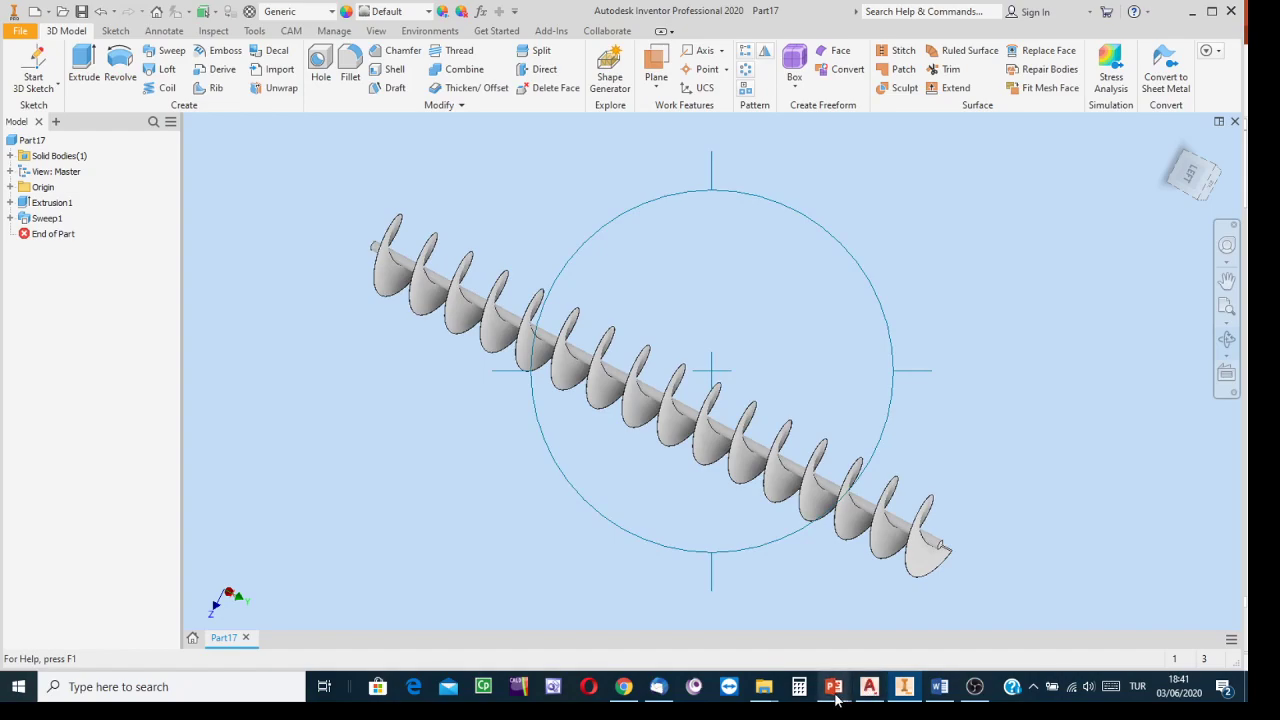
# Switch to the Archimedes Screw Conveyor, Pump, Elevator presentation in PowerPoint
pyautogui.moveTo(839, 695)
pyautogui.click(876, 629)
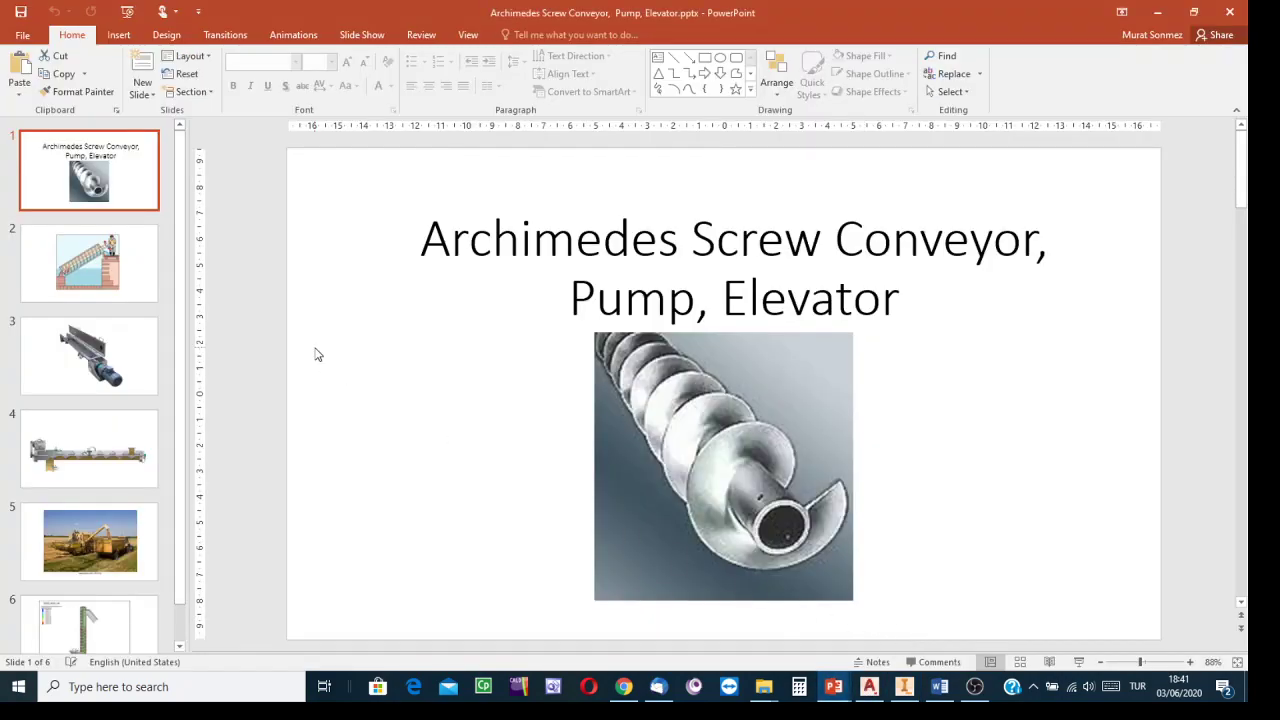